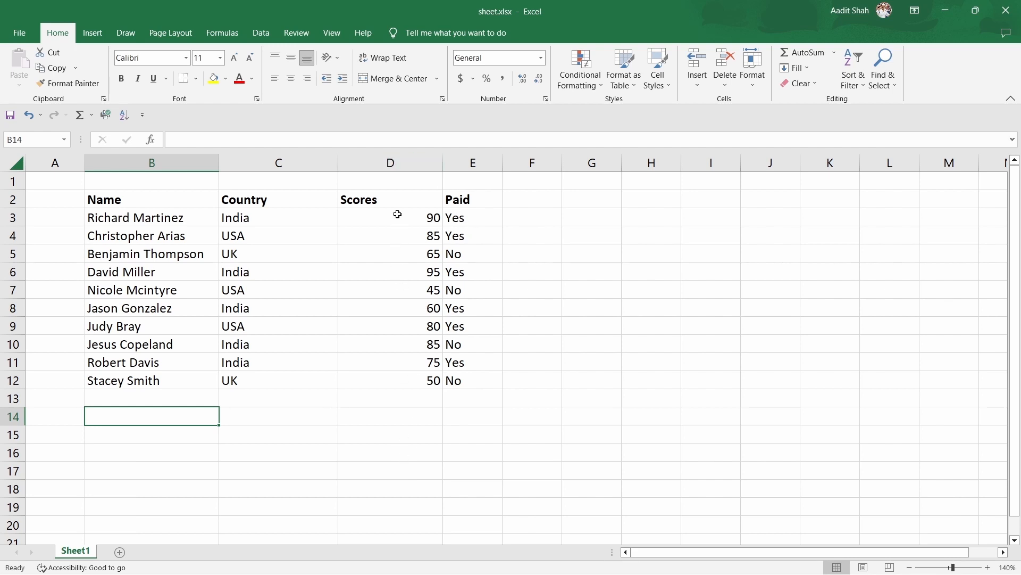
Set up a Greater Than highlight rule on the Scores column, D2:D12, with threshold 80 and Green Fill with Dark Green Text
left_click_drag(398, 200, 399, 423)
left_click(586, 388)
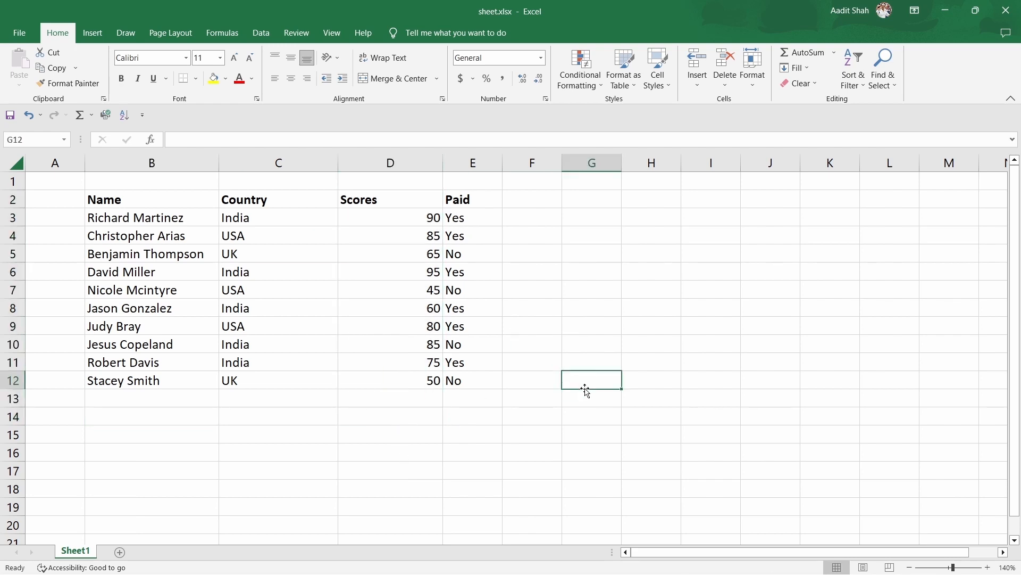
left_click(397, 203)
key("ctrl+shift+Down")
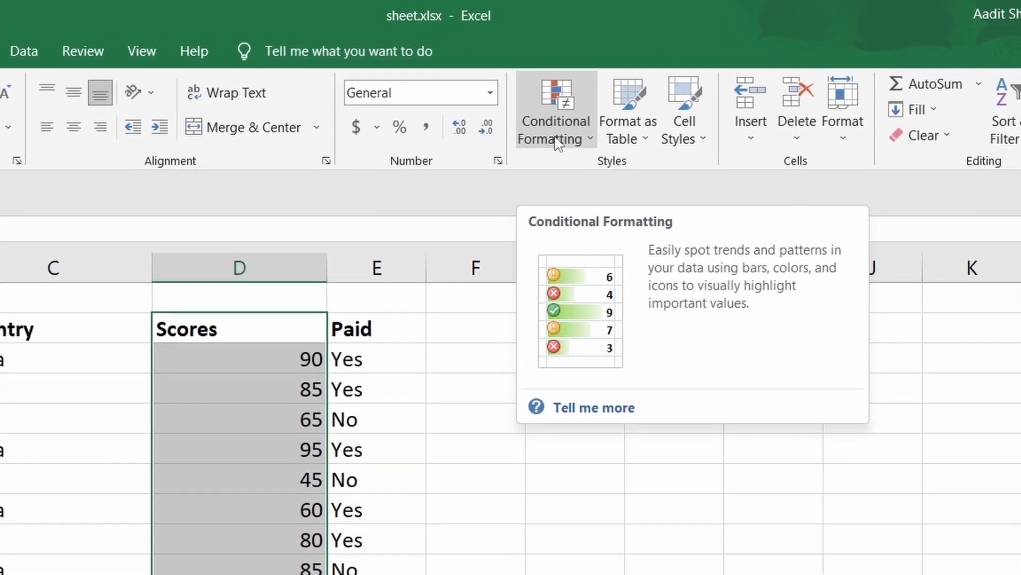
left_click(556, 141)
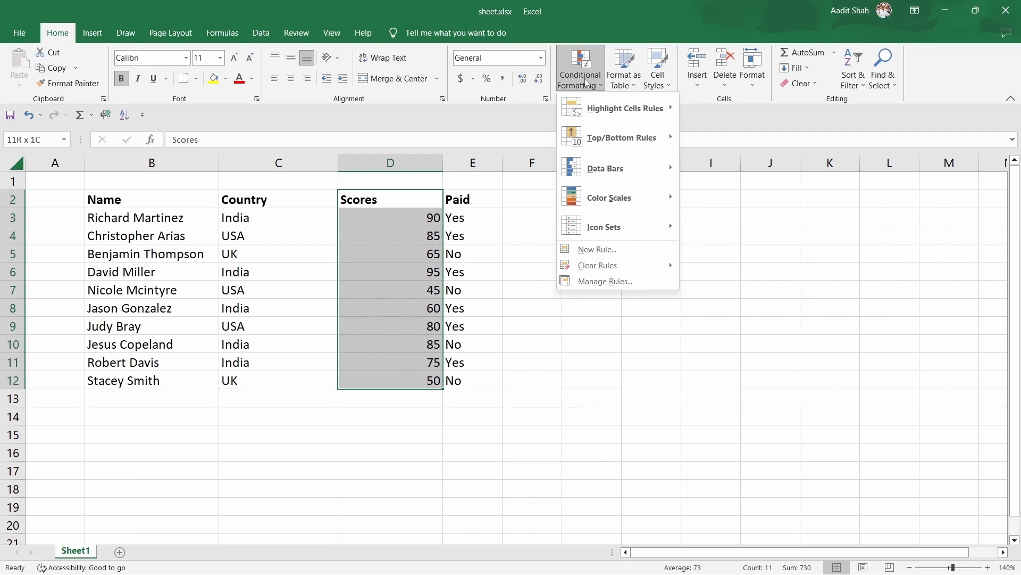
mouse_move(600, 113)
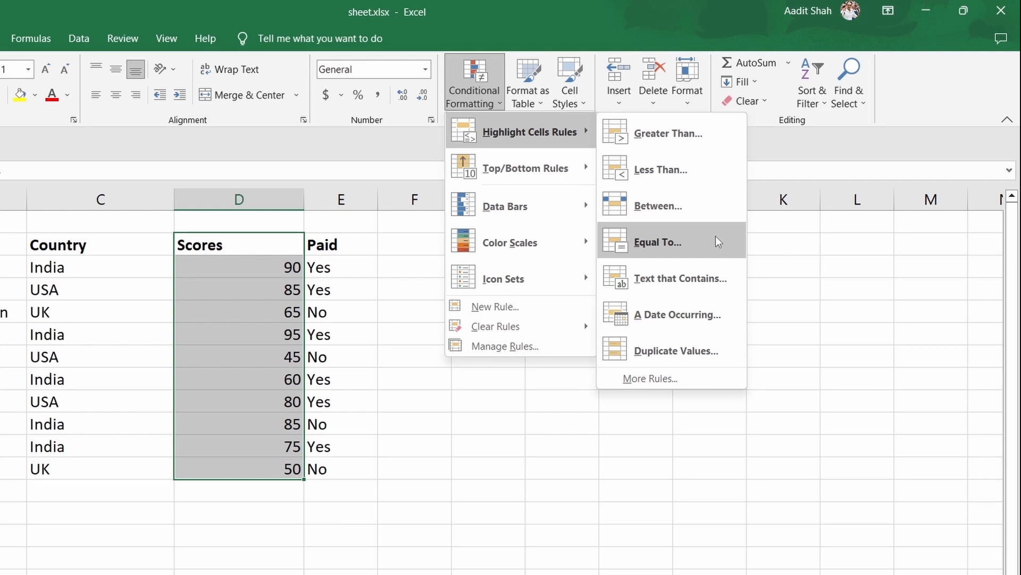
left_click(704, 136)
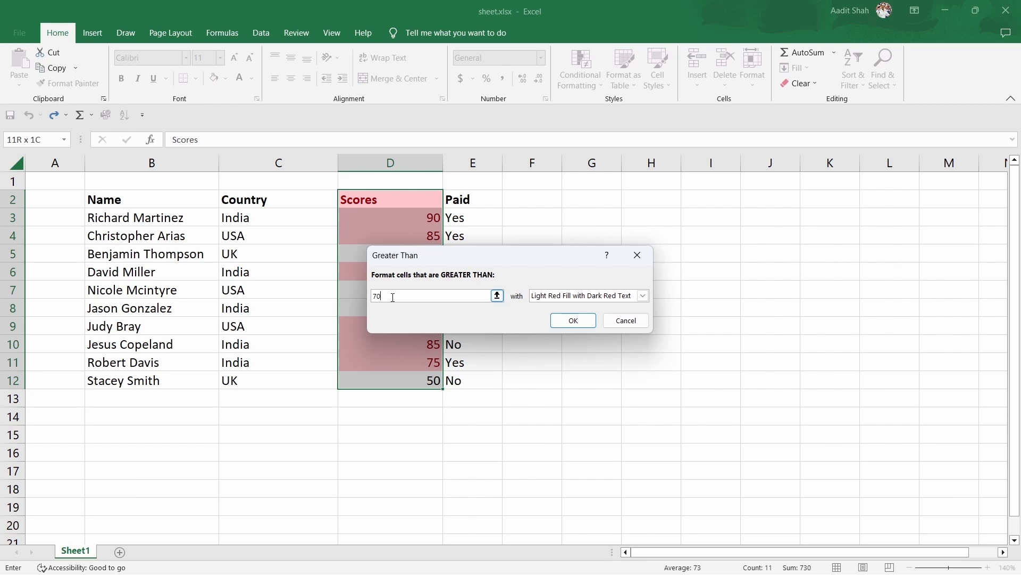
key("BackSpace")
key("BackSpace")
type("80")
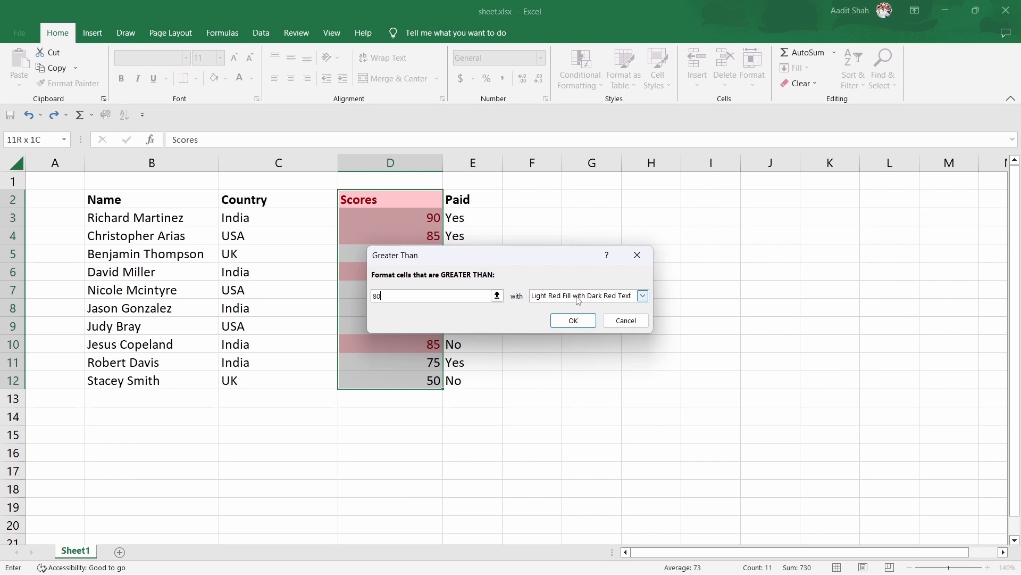
left_click(612, 300)
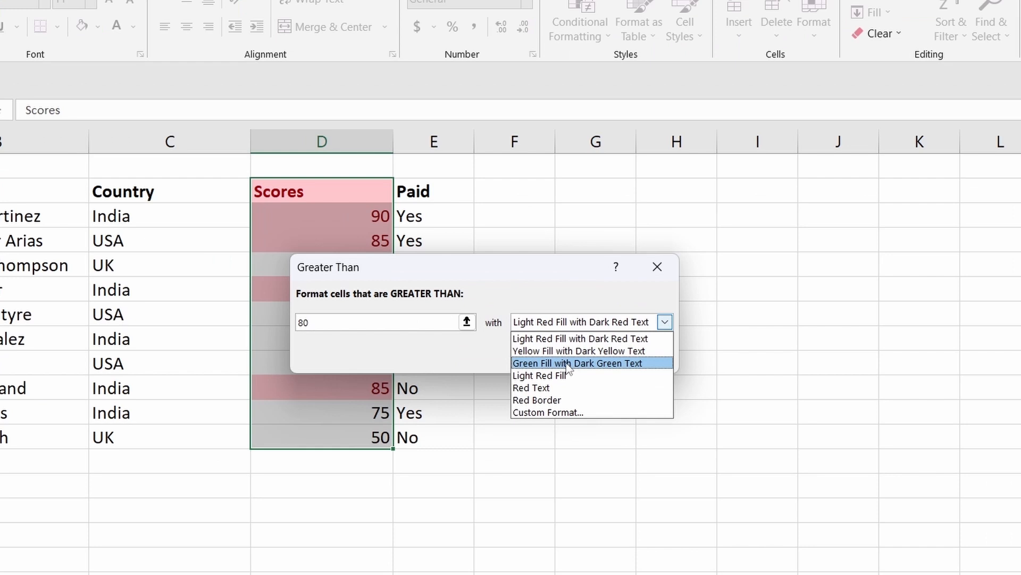
left_click(620, 364)
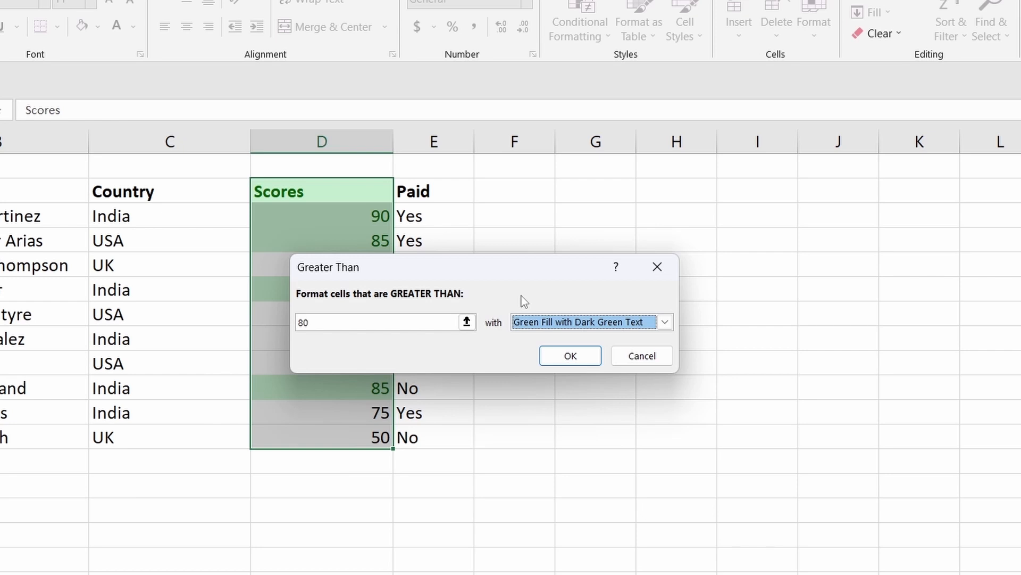
Open the rule's custom format and look through its border and fill options
left_click(592, 324)
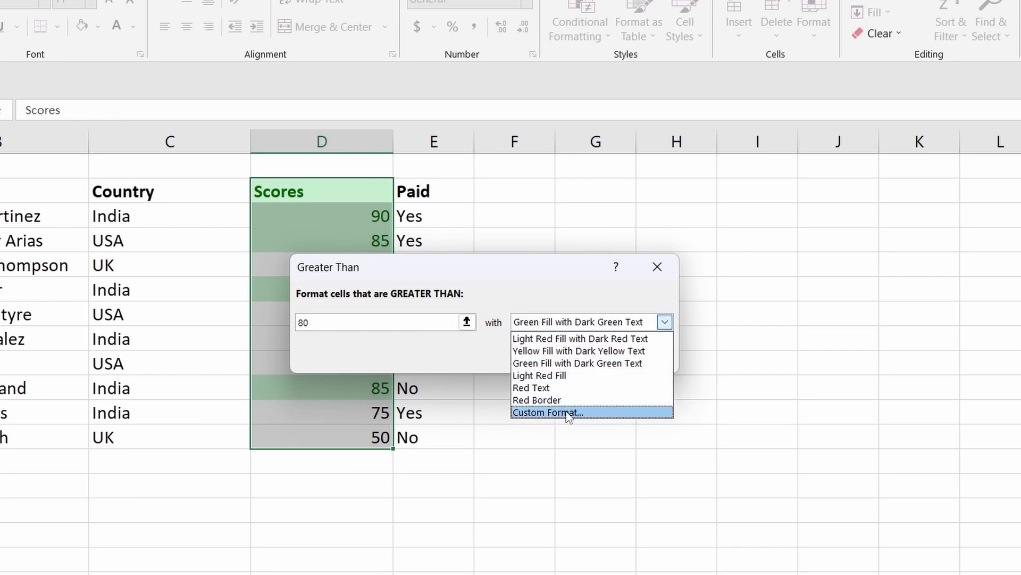
left_click(548, 412)
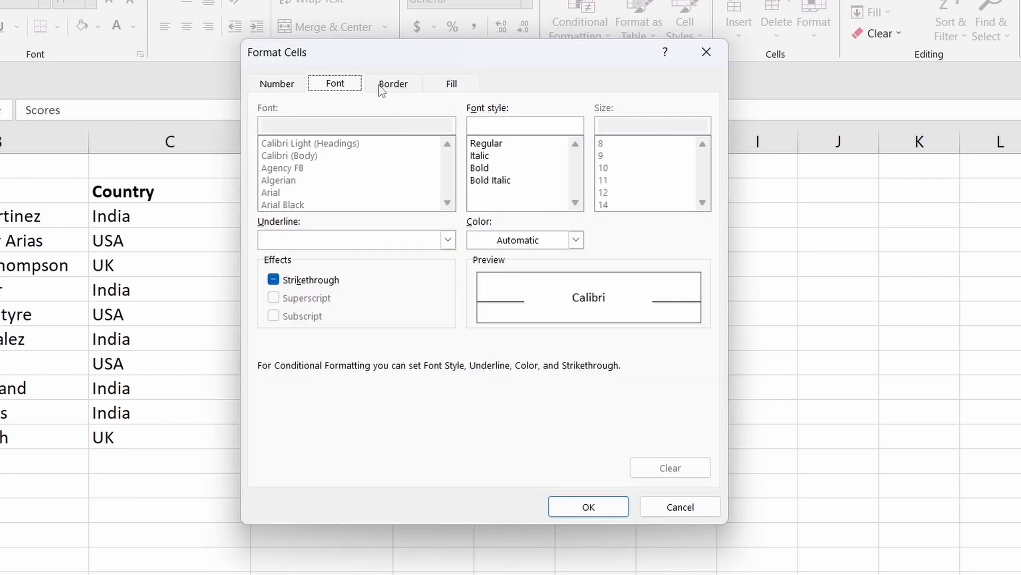
left_click(387, 88)
left_click(451, 89)
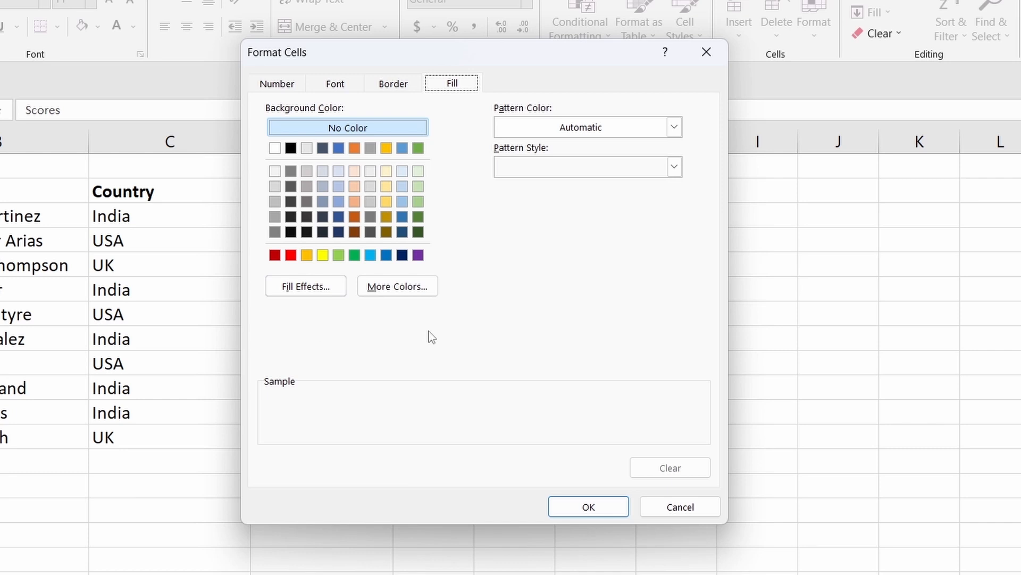
left_click(579, 506)
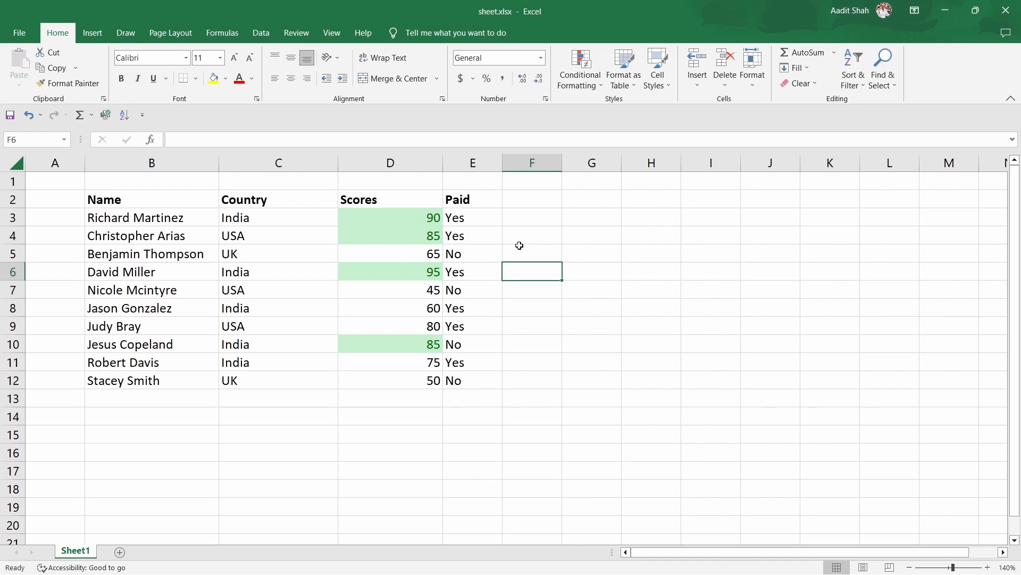
Clear the conditional formatting rules from the score cells D3:D12 only
left_click(406, 211)
key("shift+Down")
key("shift+Down")
key("shift+Down")
key("ctrl+shift+Down")
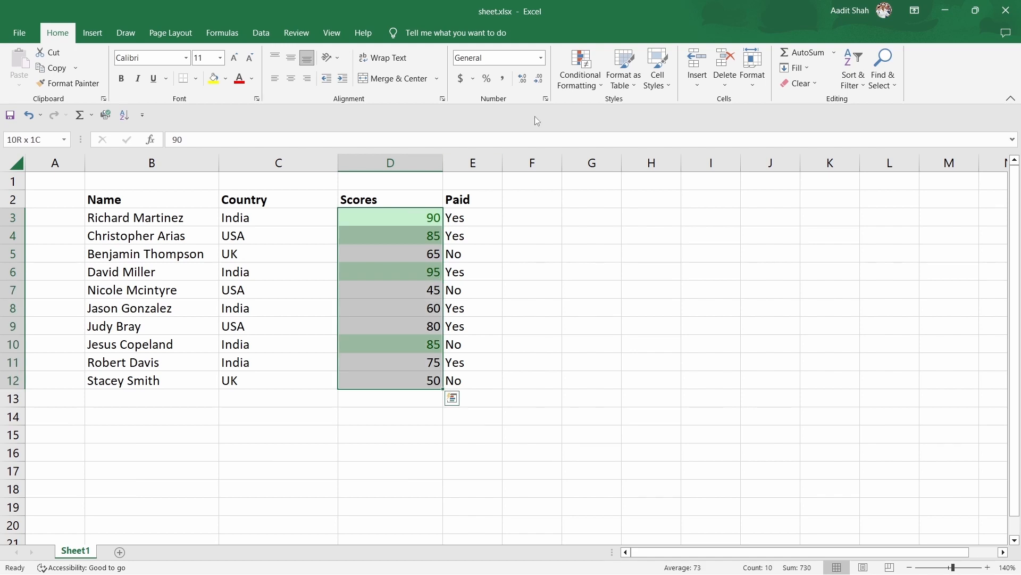
left_click(590, 87)
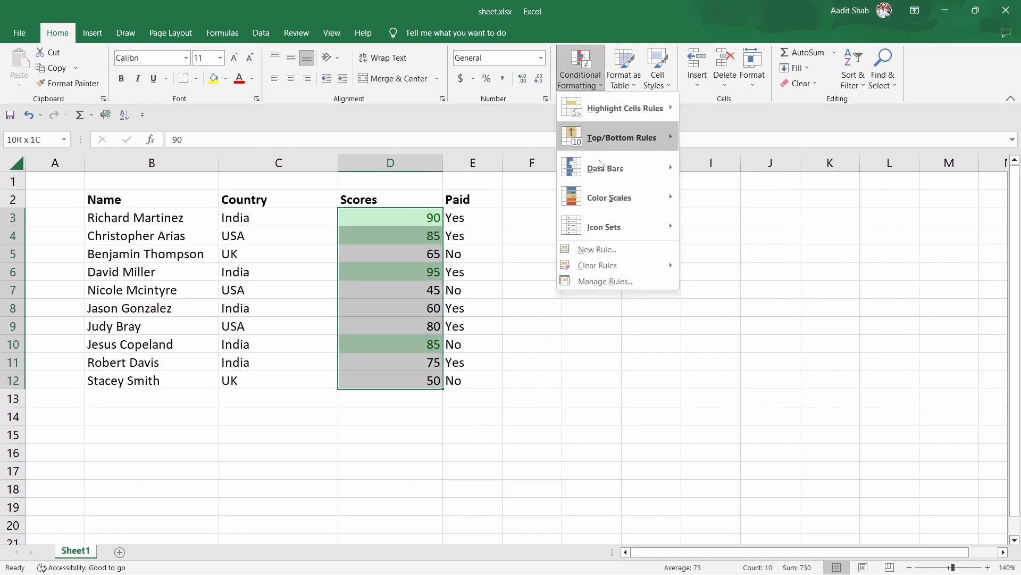
mouse_move(595, 266)
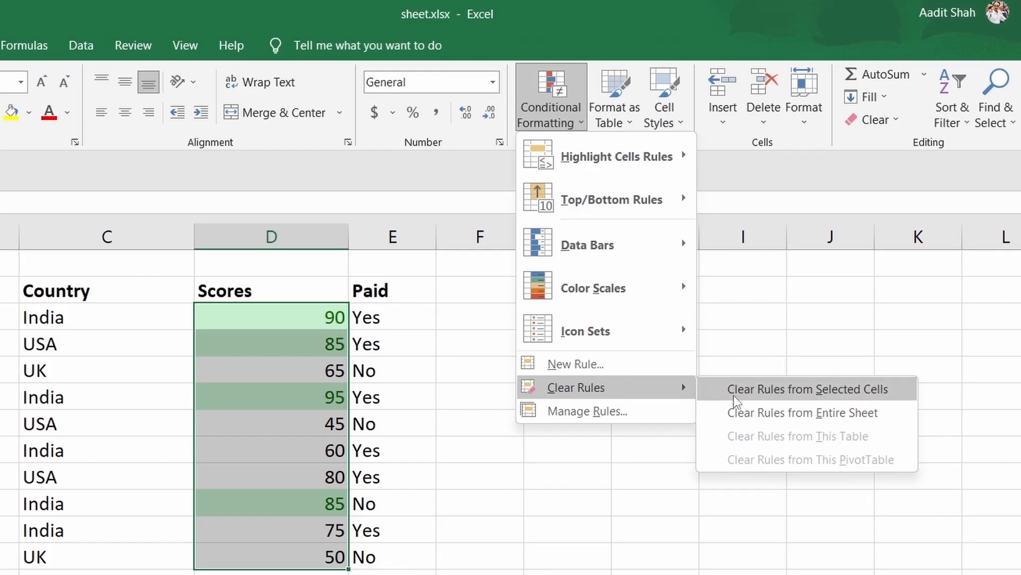
left_click(874, 391)
left_click(496, 574)
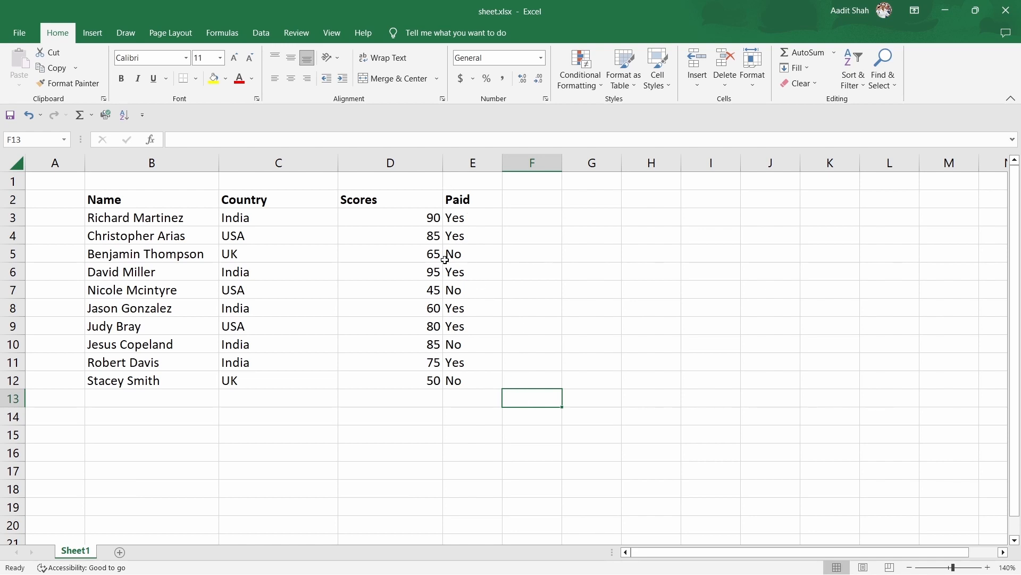
Set up a Between highlight rule on the score cells D3:D12 with limits 65 and 75
left_click_drag(397, 212, 396, 216)
key("ctrl+shift+Down")
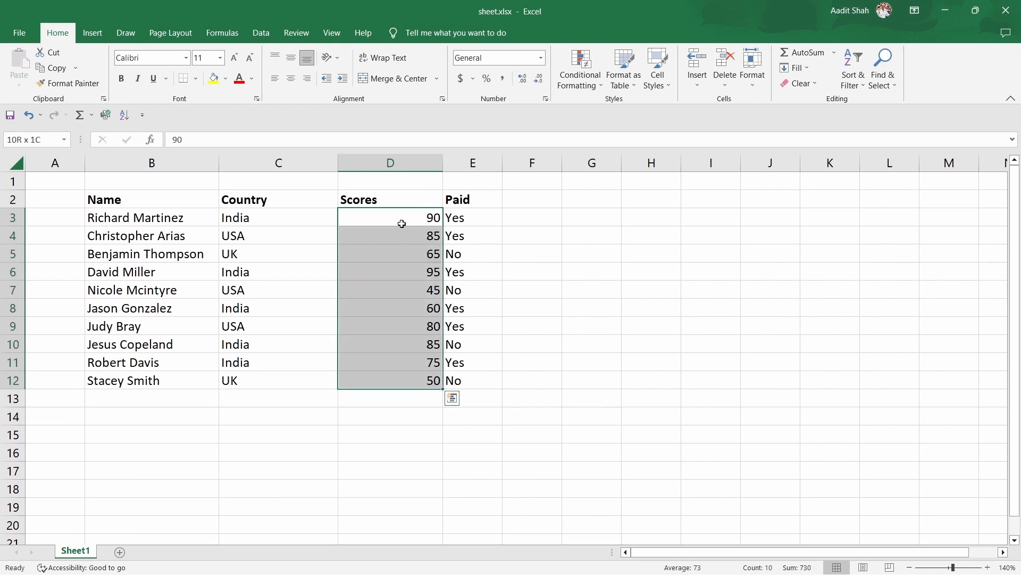
left_click(586, 86)
mouse_move(580, 112)
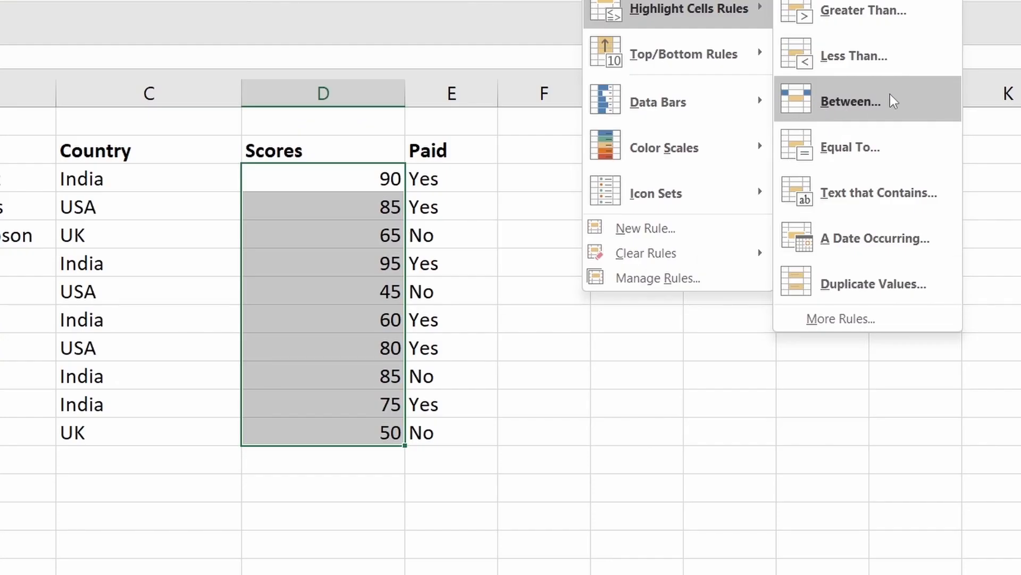
left_click(873, 104)
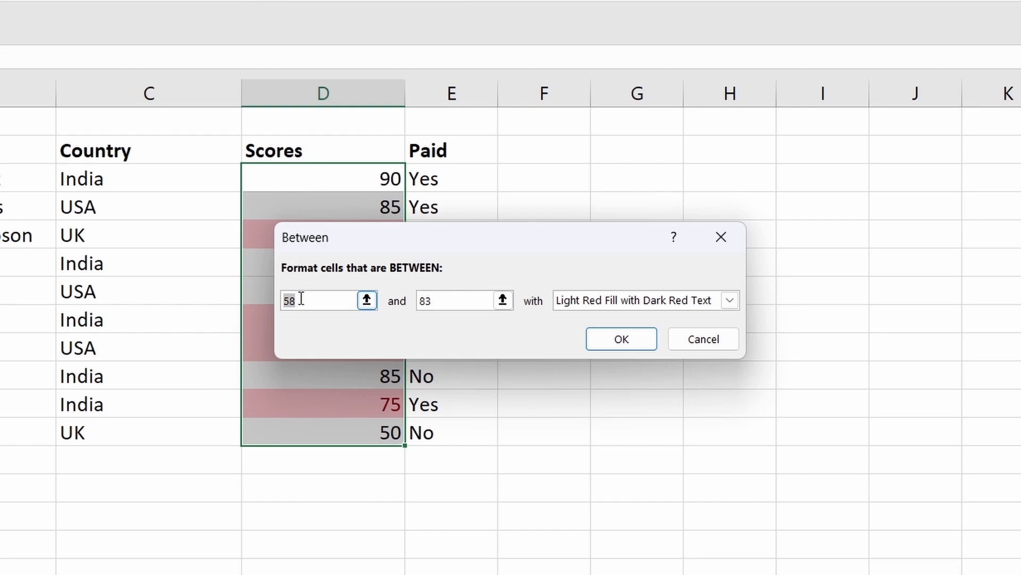
type("65")
left_click(442, 304)
key("BackSpace")
key("BackSpace")
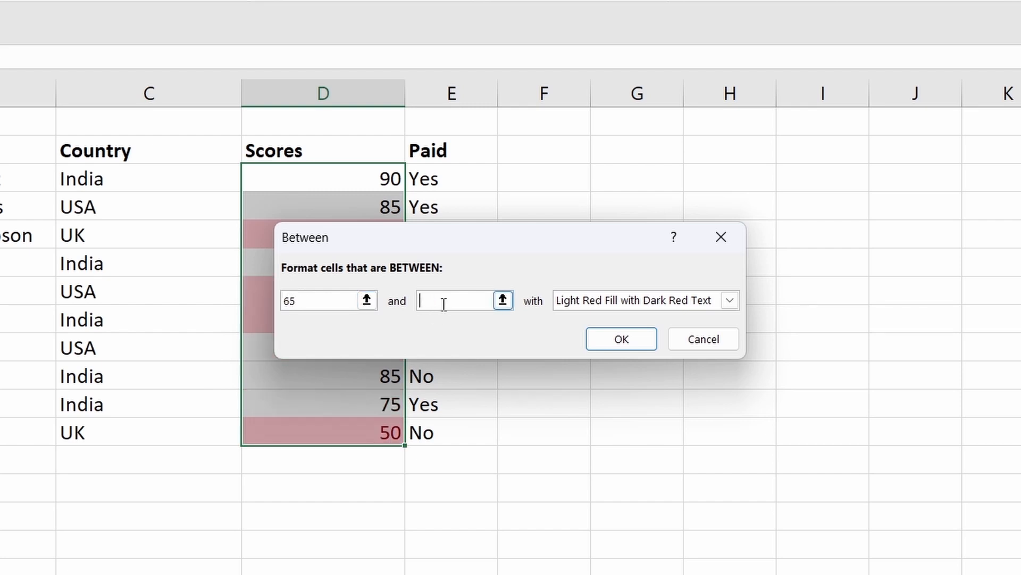
type("75")
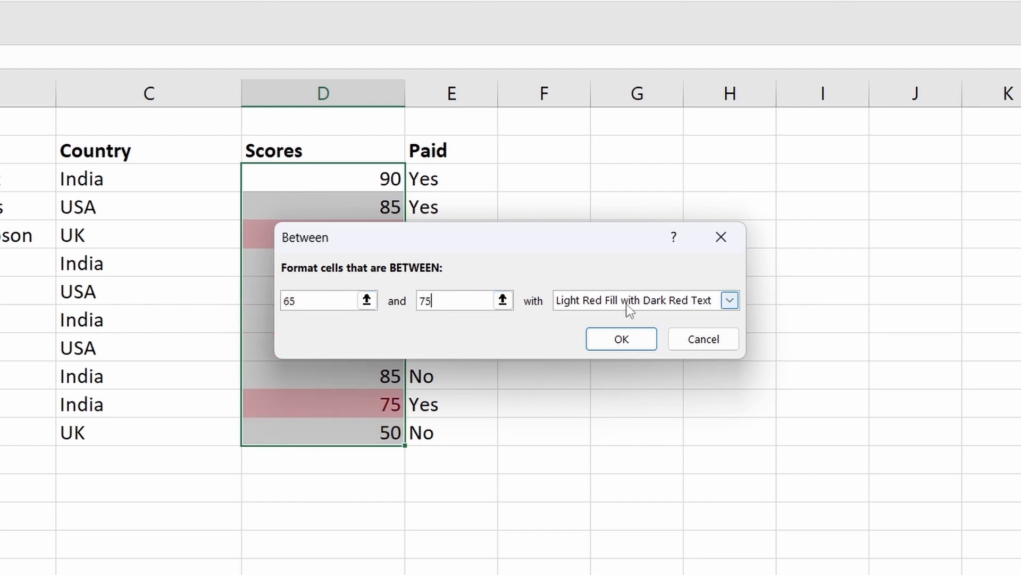
Give the Between rule Yellow Fill with Dark Yellow Text and apply it to the scores
left_click(656, 303)
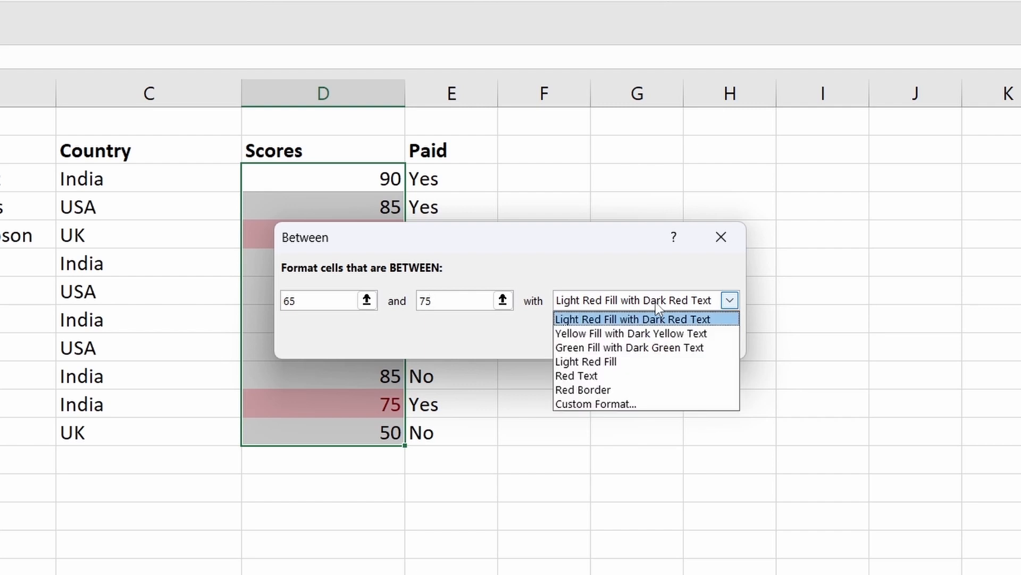
left_click(634, 335)
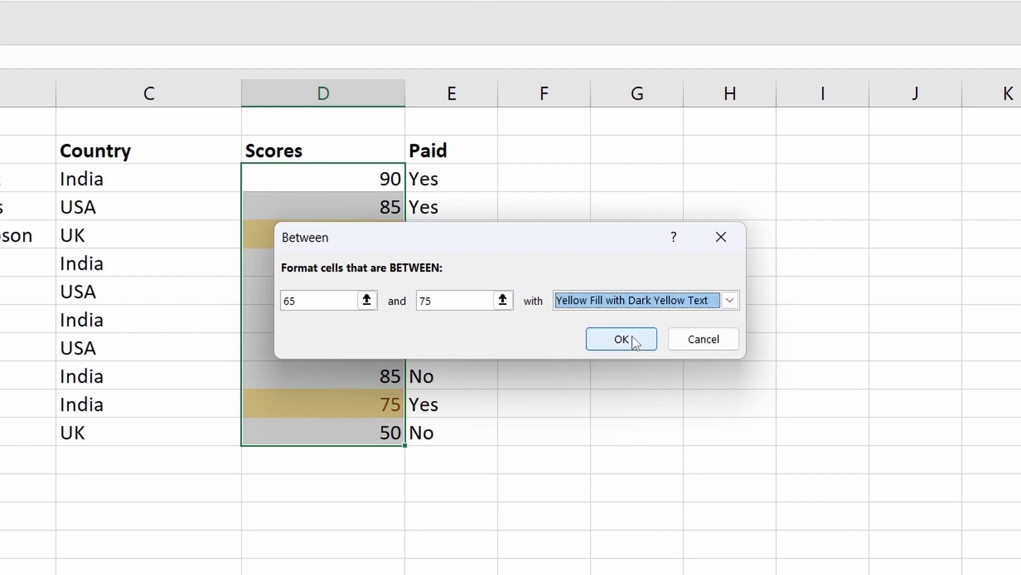
left_click(623, 341)
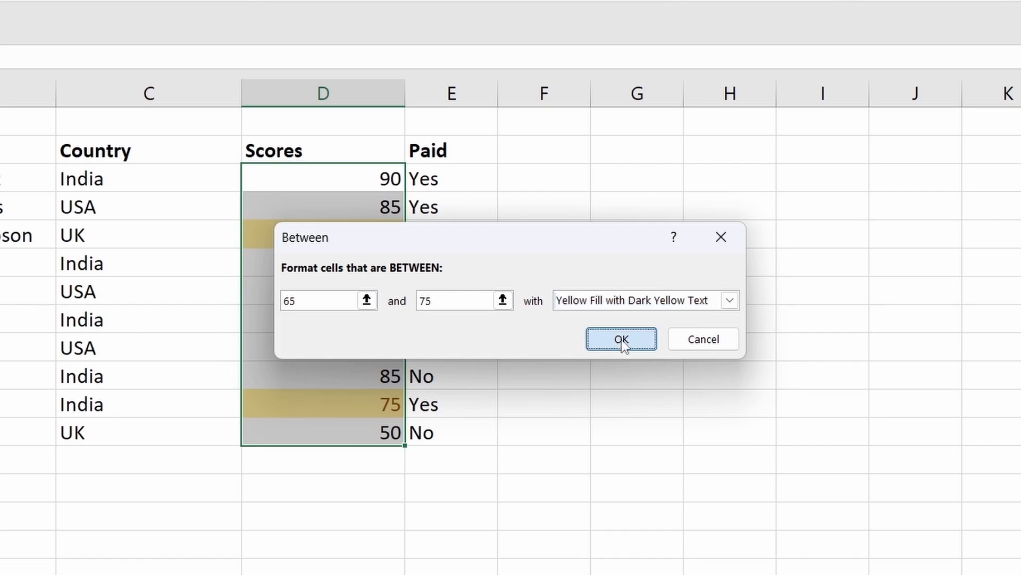
left_click(575, 382)
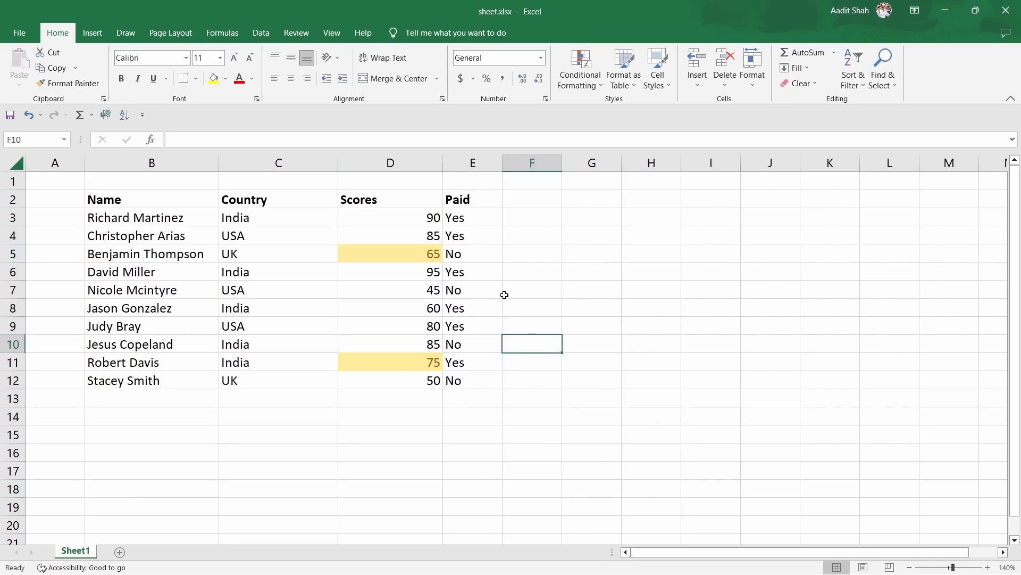
left_click(376, 245)
left_click(418, 362)
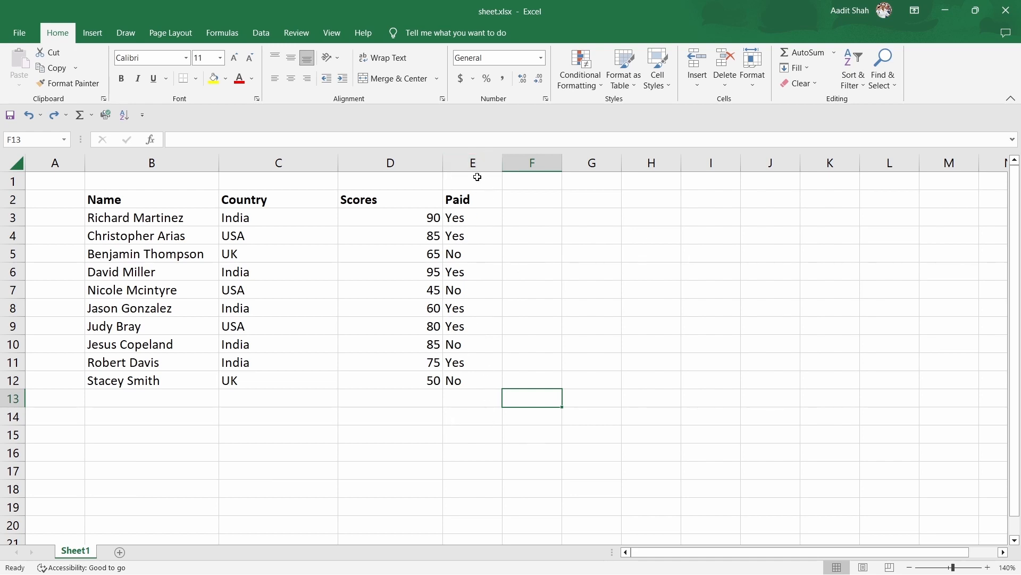
Highlight cells in the Paid column (E) that contain the text "Yes" with Green Fill with Dark Green Text
left_click(473, 193)
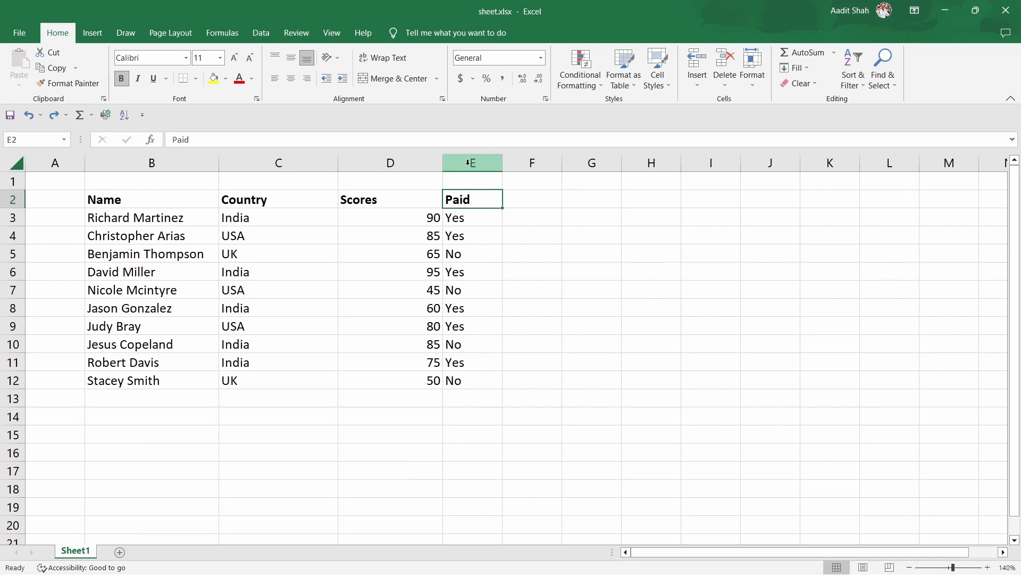
left_click(490, 163)
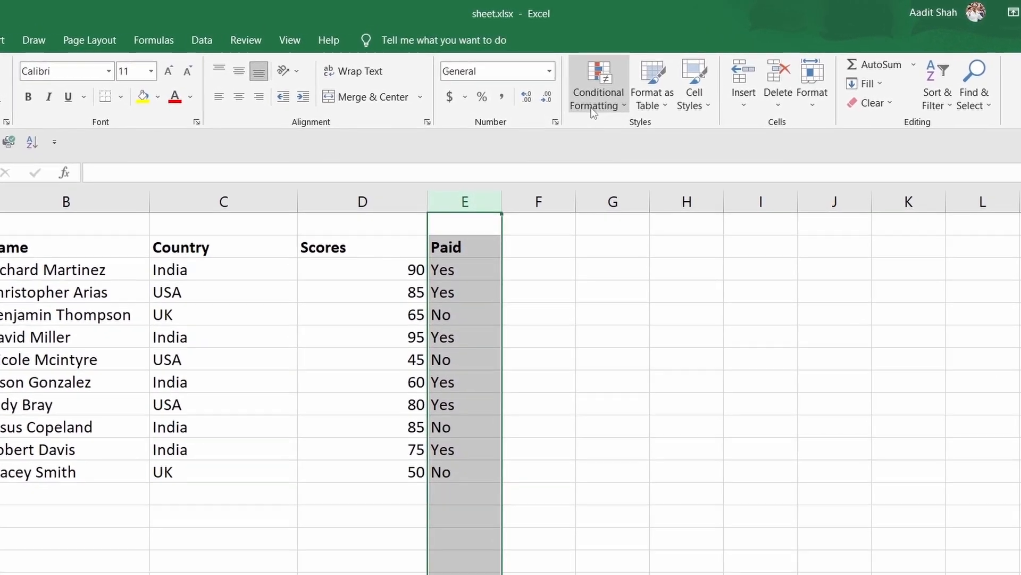
left_click(595, 103)
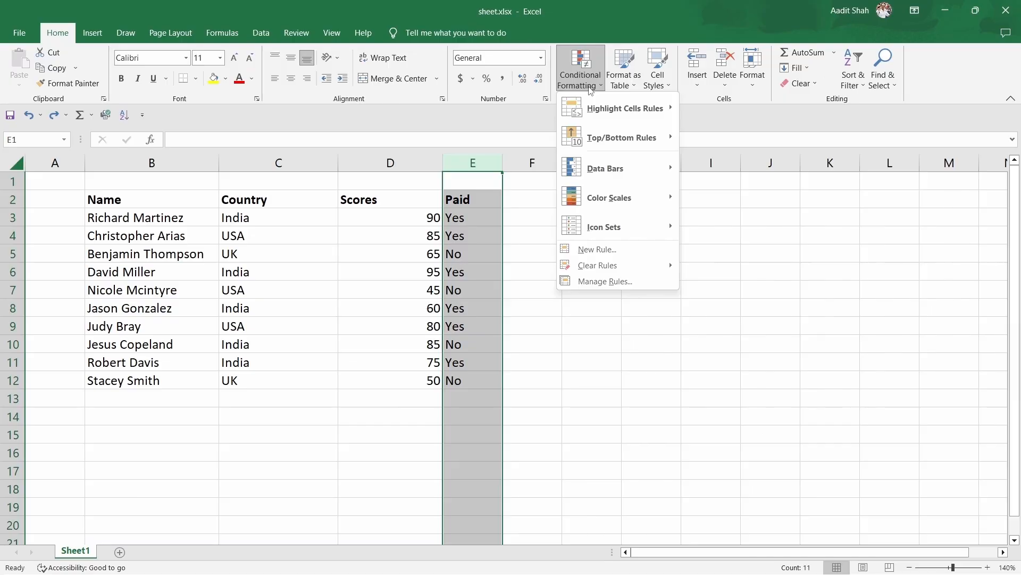
mouse_move(628, 168)
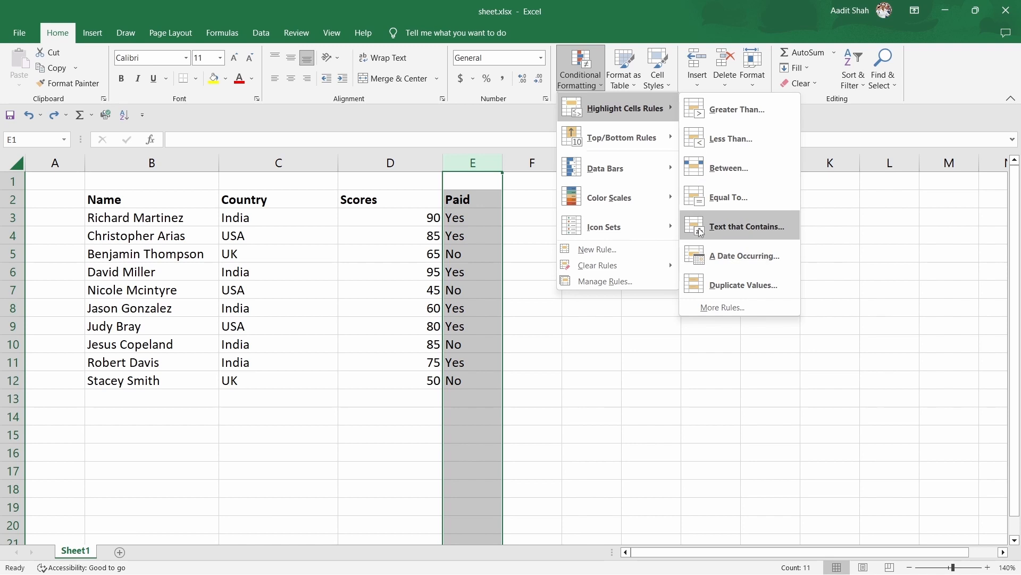
left_click(763, 226)
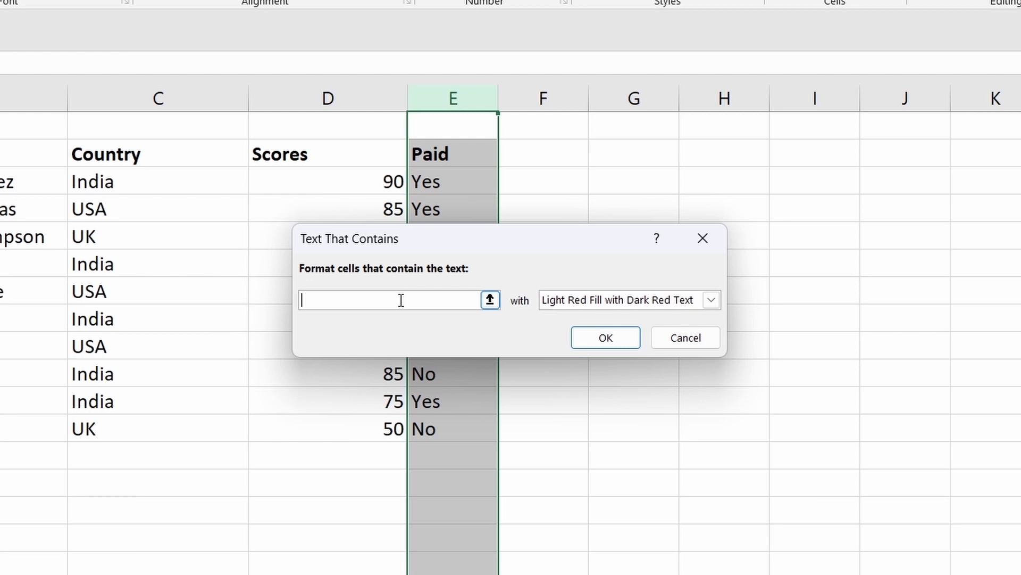
type("Yes")
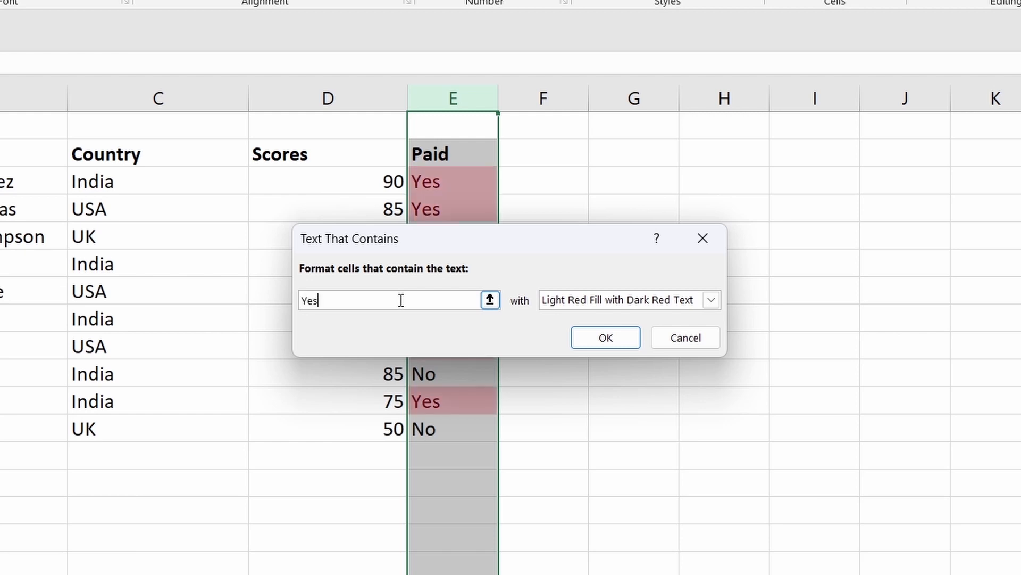
left_click(631, 302)
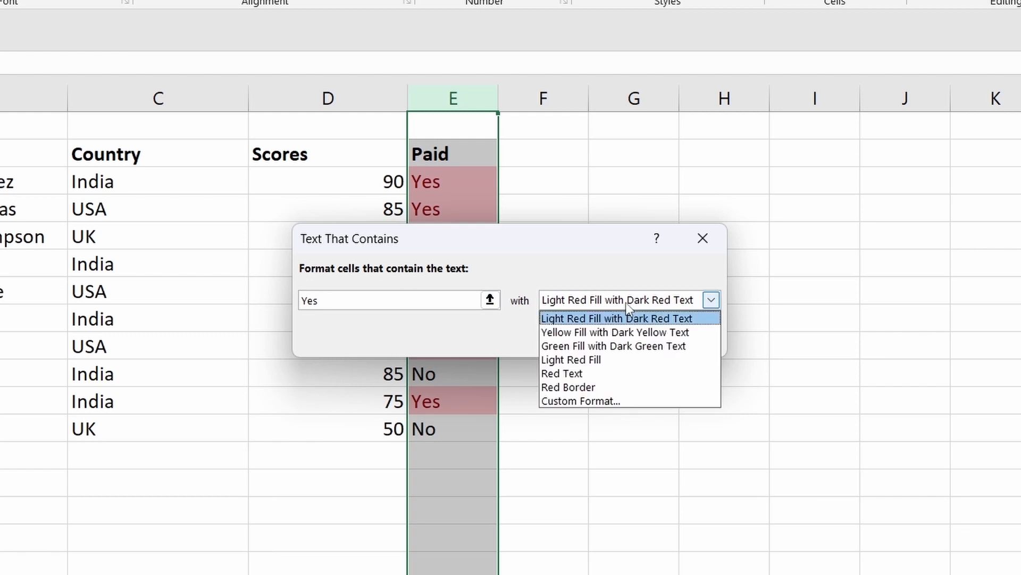
left_click(586, 345)
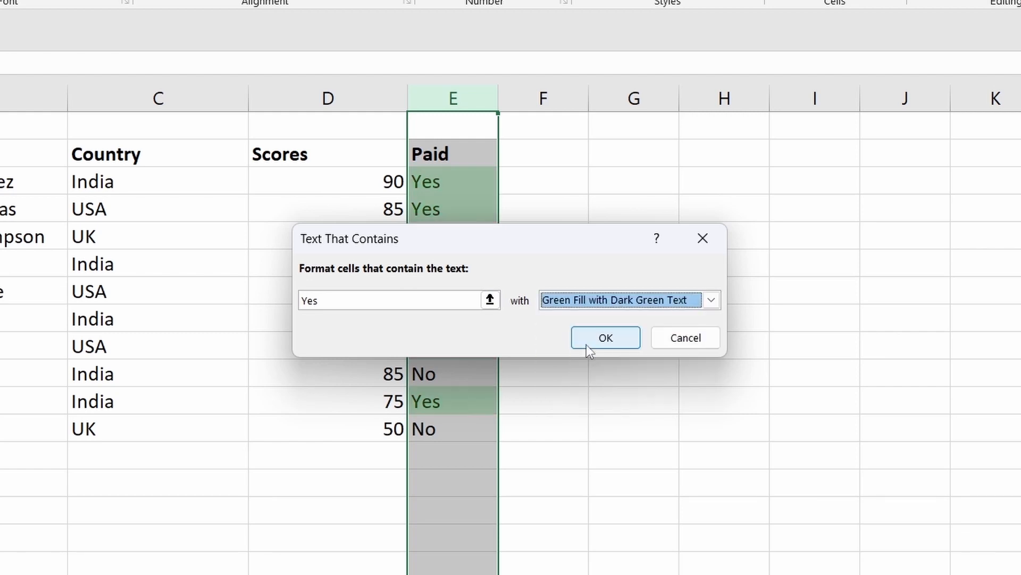
left_click(607, 338)
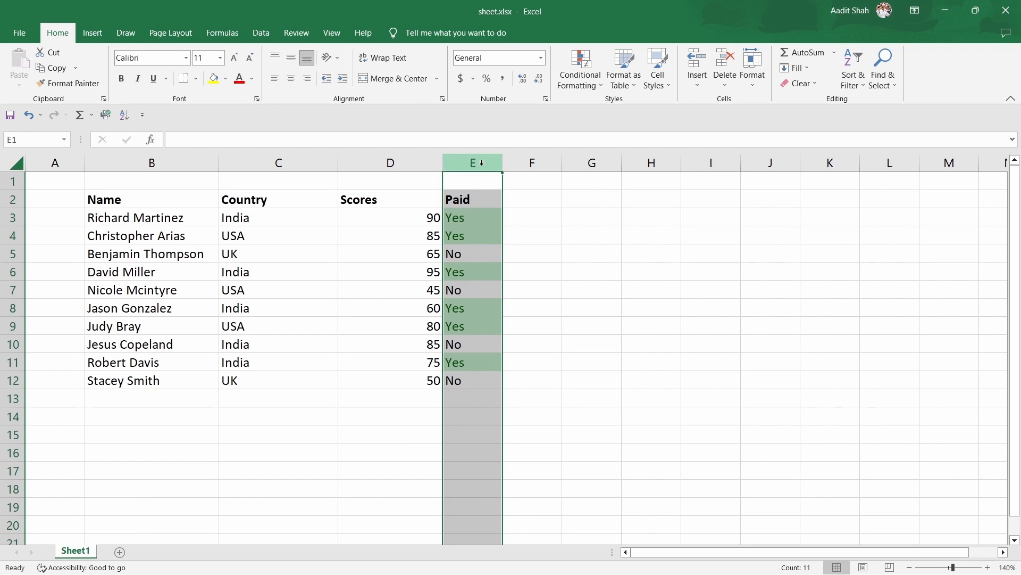
Highlight cells in the Paid column (E) that contain the text "No" with Light Red Fill with Dark Red Text
left_click(583, 85)
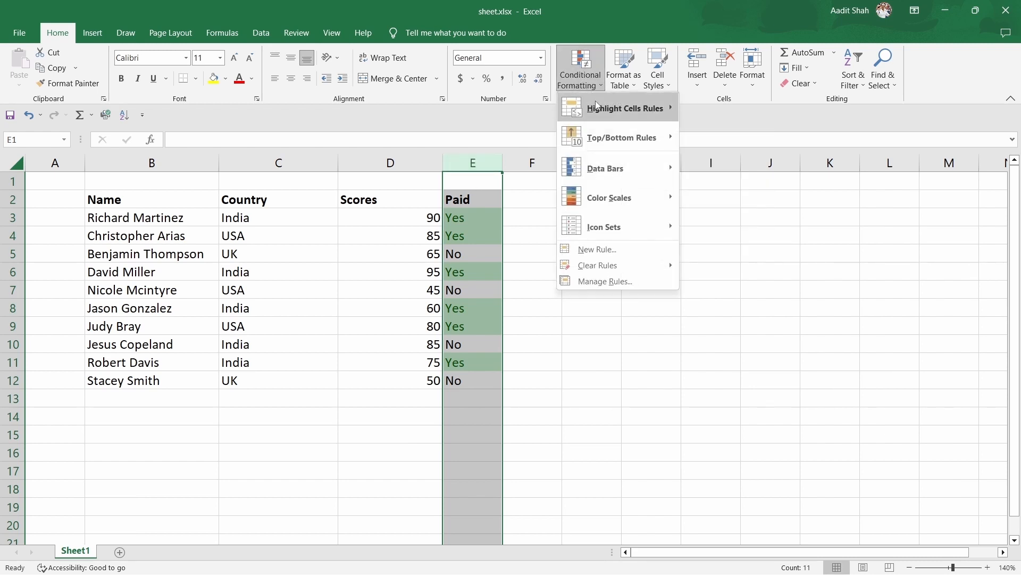
mouse_move(595, 101)
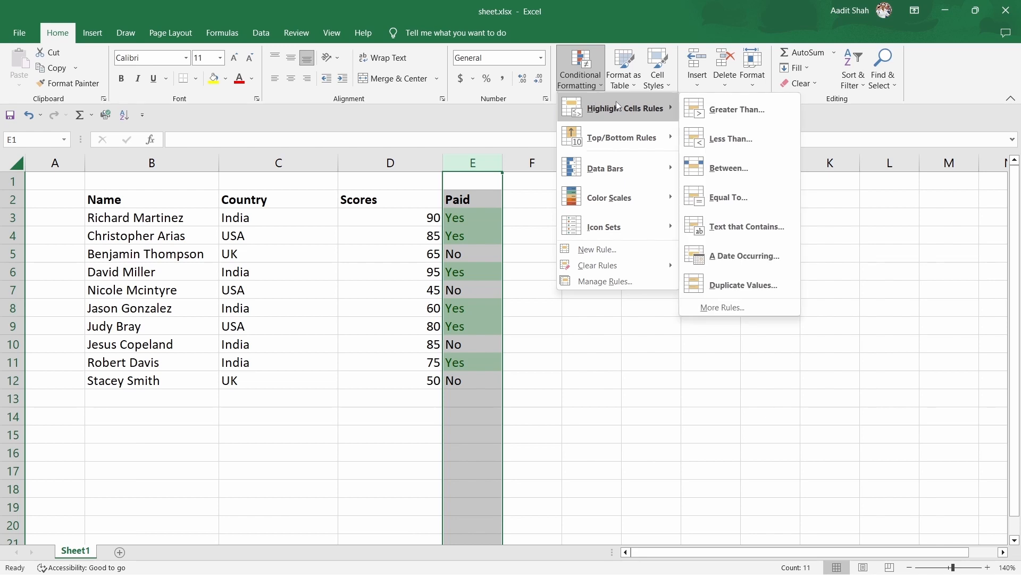
left_click(769, 225)
type("No")
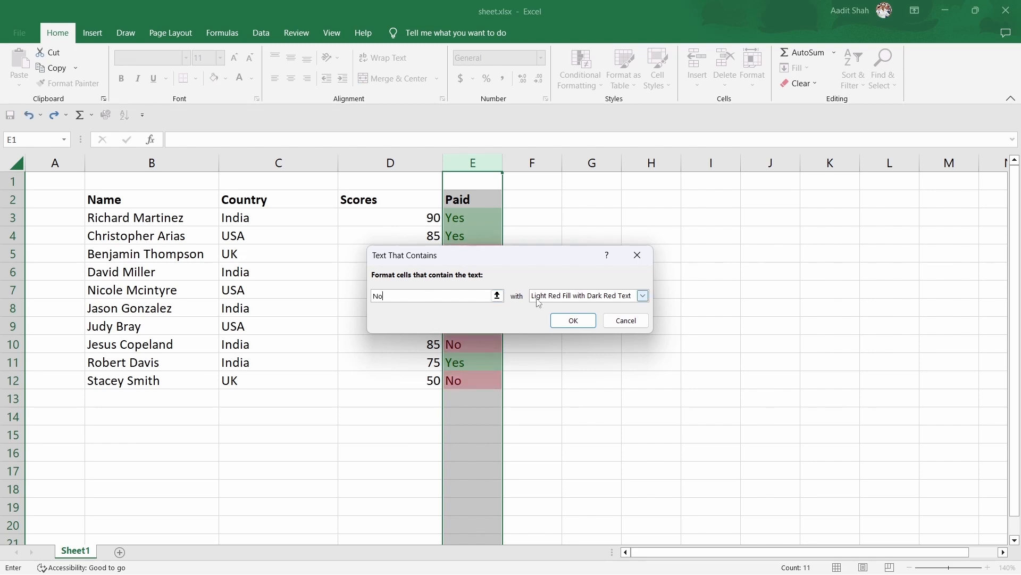
left_click(568, 320)
left_click(547, 394)
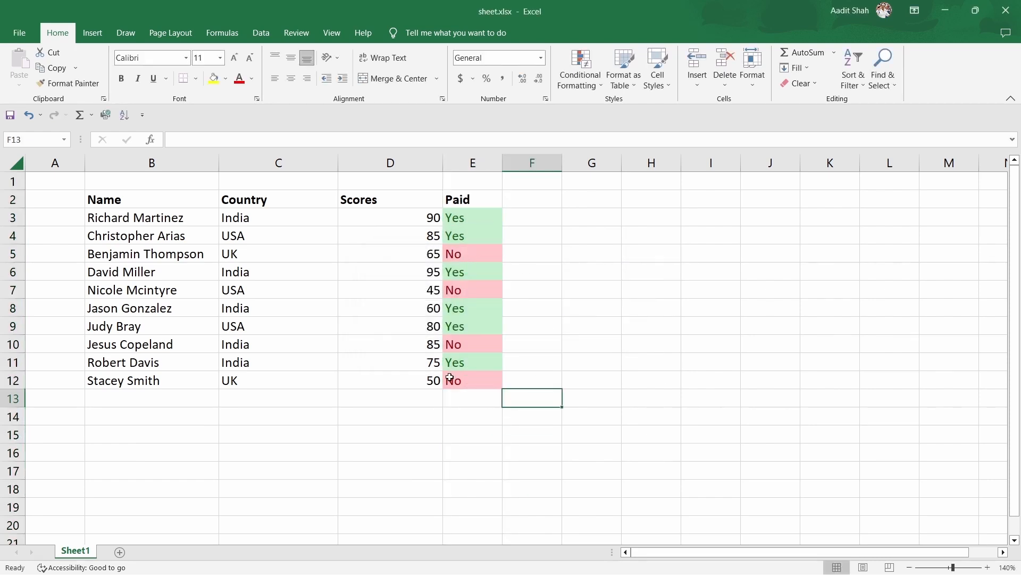
Test the Paid column's text rules by entering "No", "Maybe" and "Yes" in cells E13, E14 and E15
left_click(481, 405)
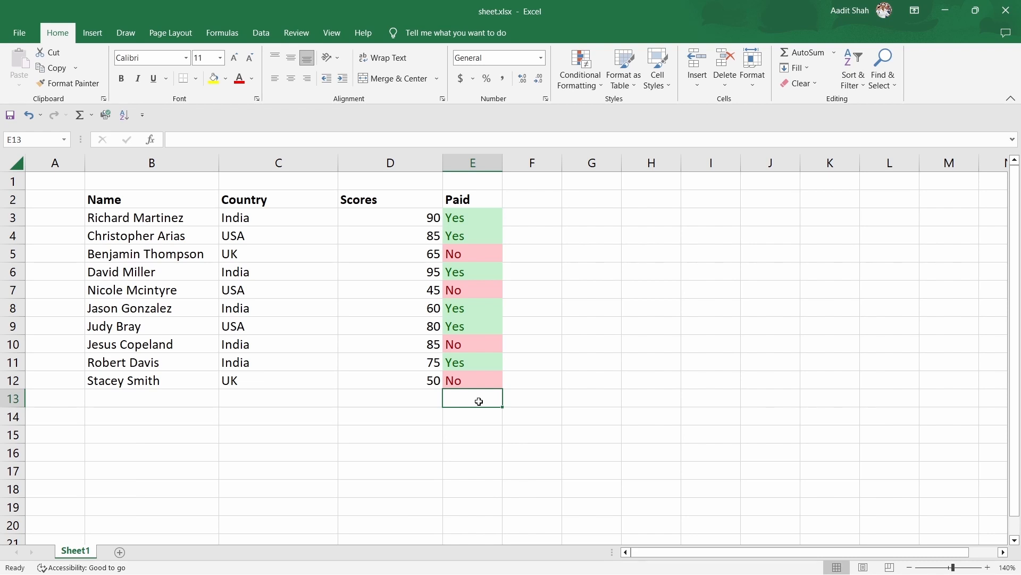
type("No")
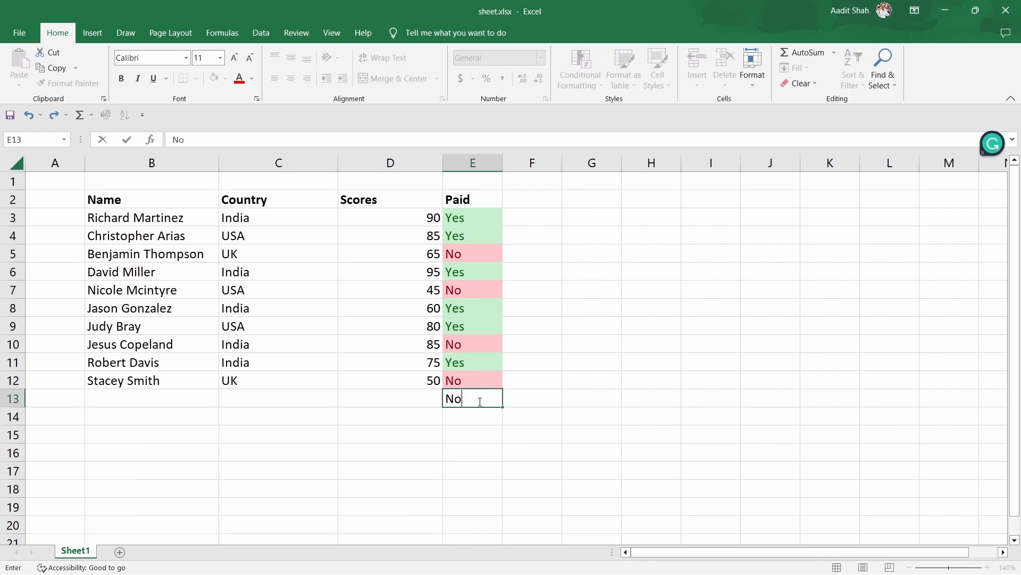
key("Return")
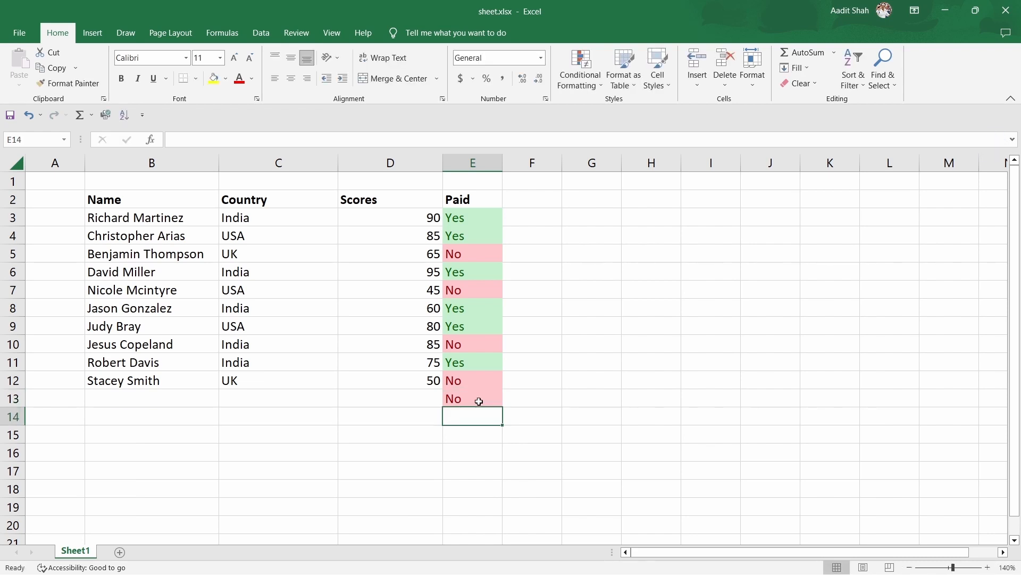
key("BackSpace")
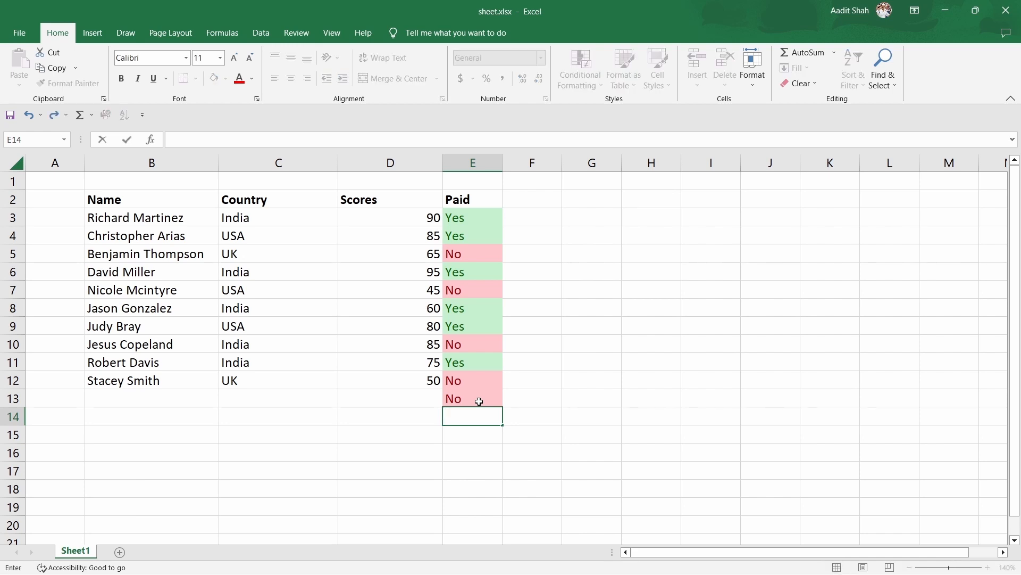
type("Maybe")
key("Return")
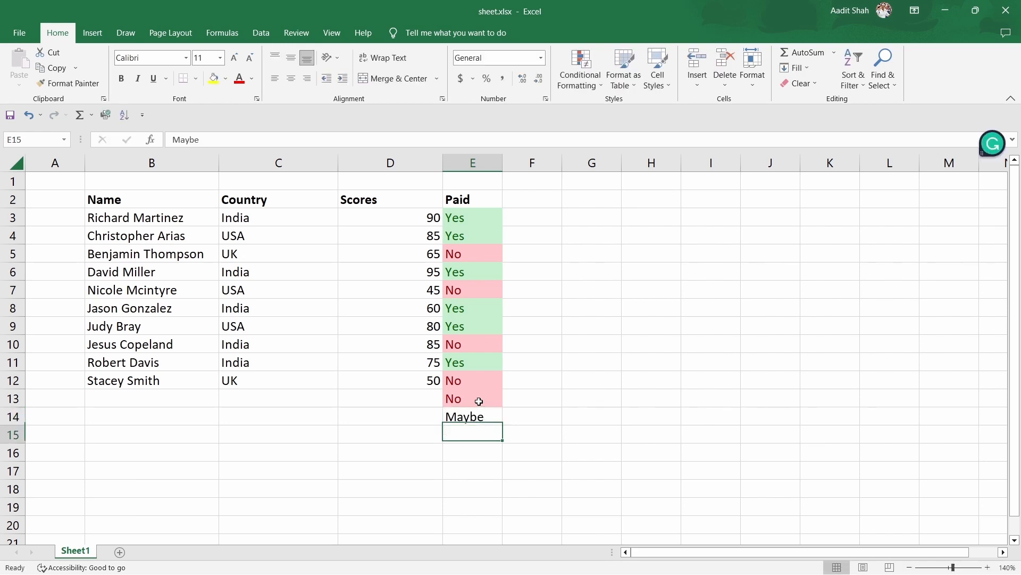
type("Yes")
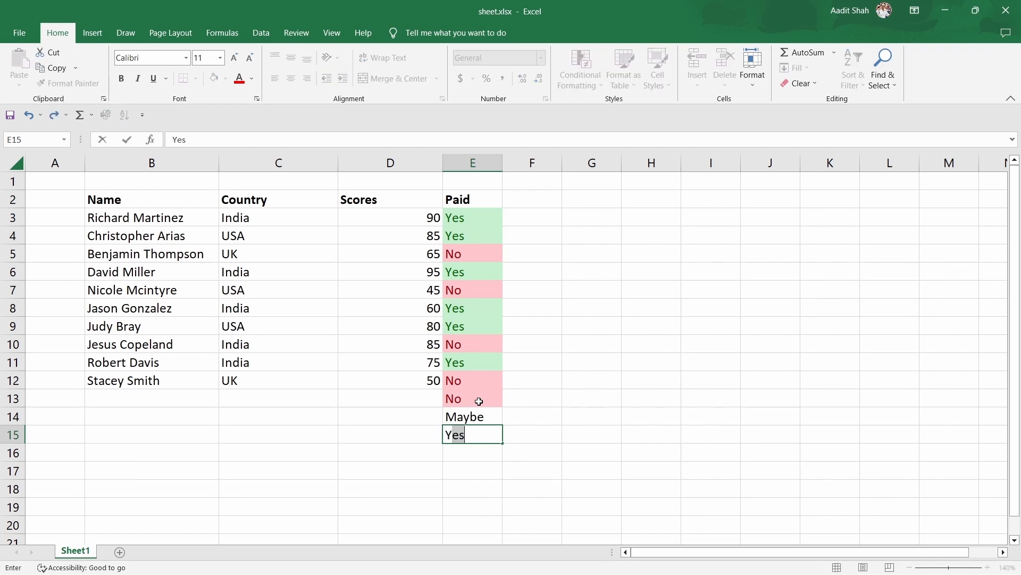
key("Return")
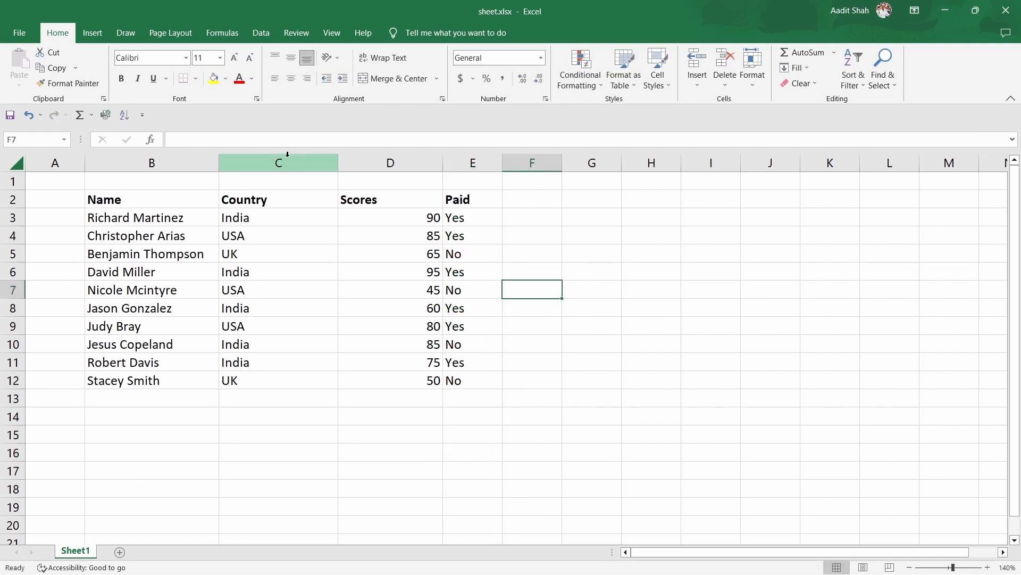
left_click(293, 214)
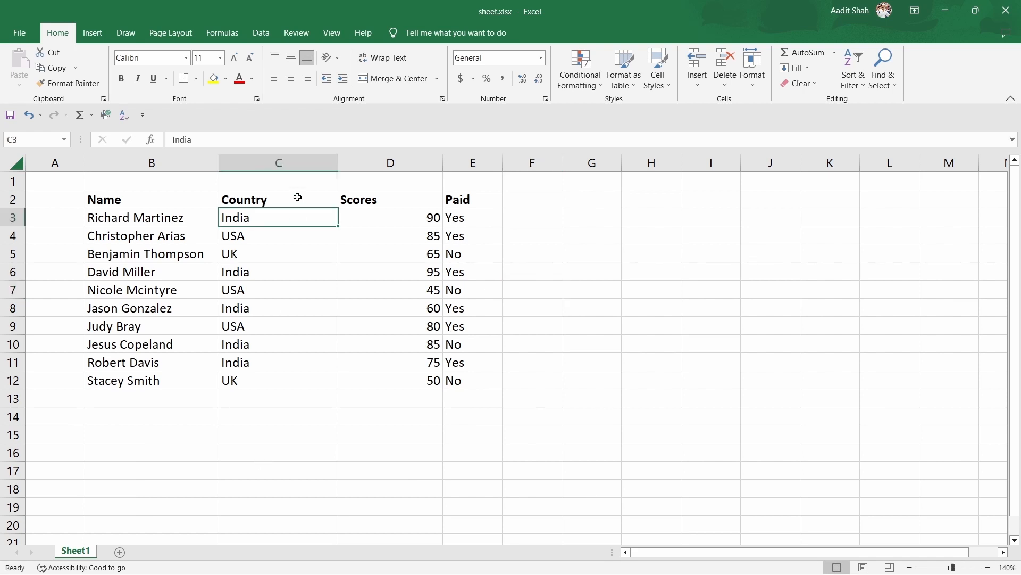
key("Down")
key("Down")
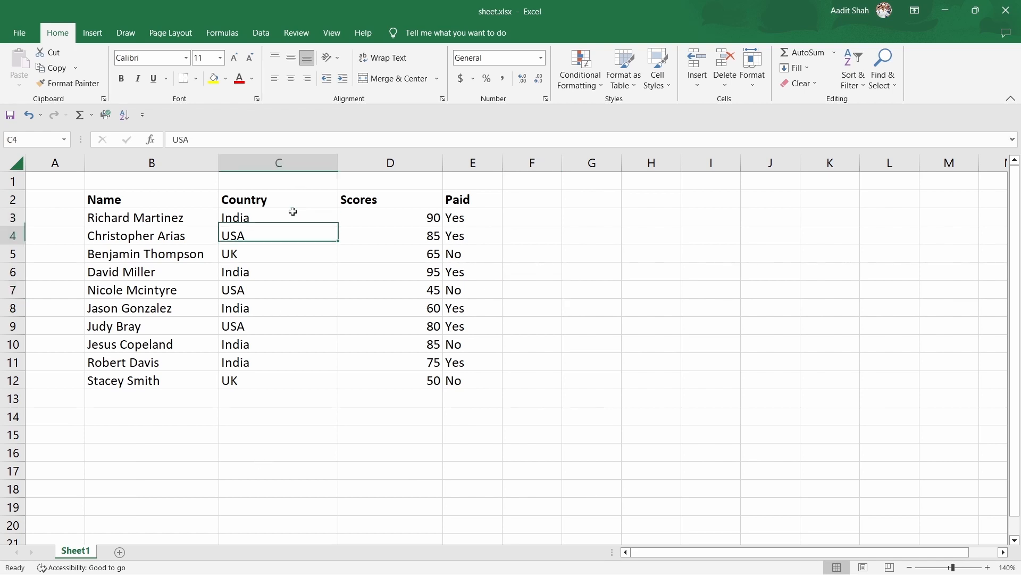
left_click(509, 403)
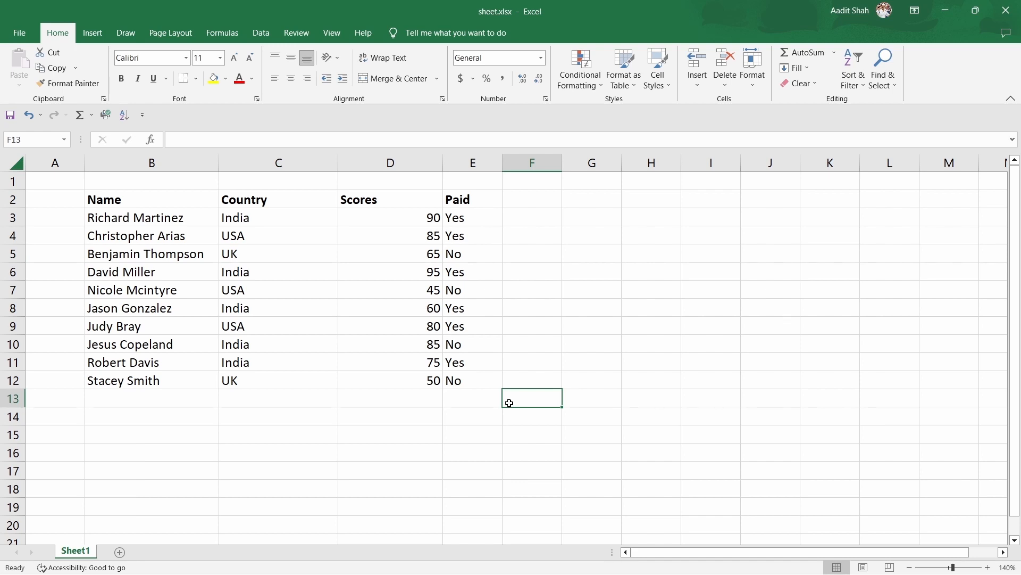
Highlight the top 10% of the score cells D3:D12 with Green Fill with Dark Green Text
left_click(406, 223)
key("shift+Down")
key("shift+Down")
key("shift+Down")
key("shift+Down")
key("shift+Down")
key("shift+Down")
key("shift+Down")
key("shift+Down")
key("shift+Down")
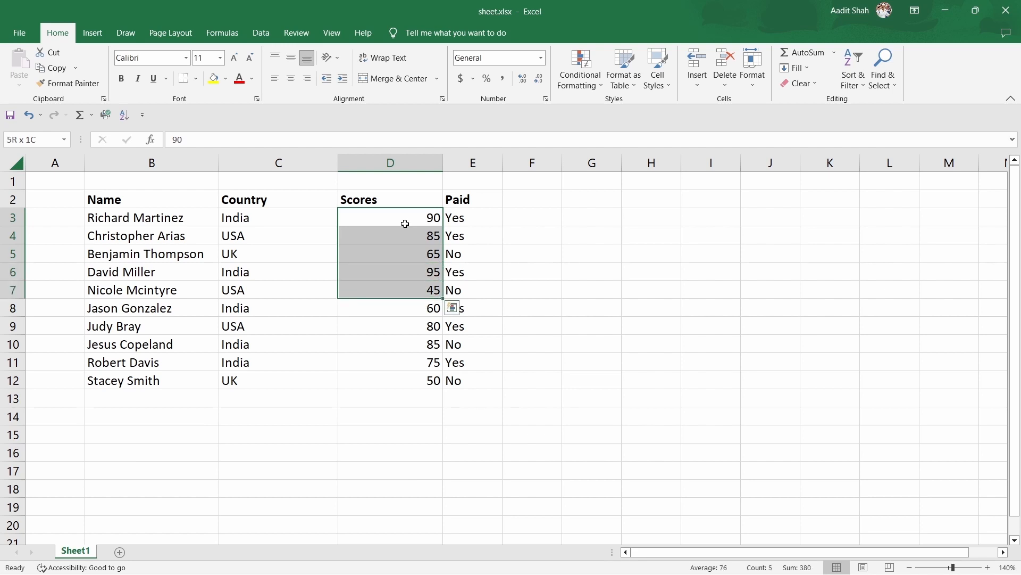
left_click(593, 85)
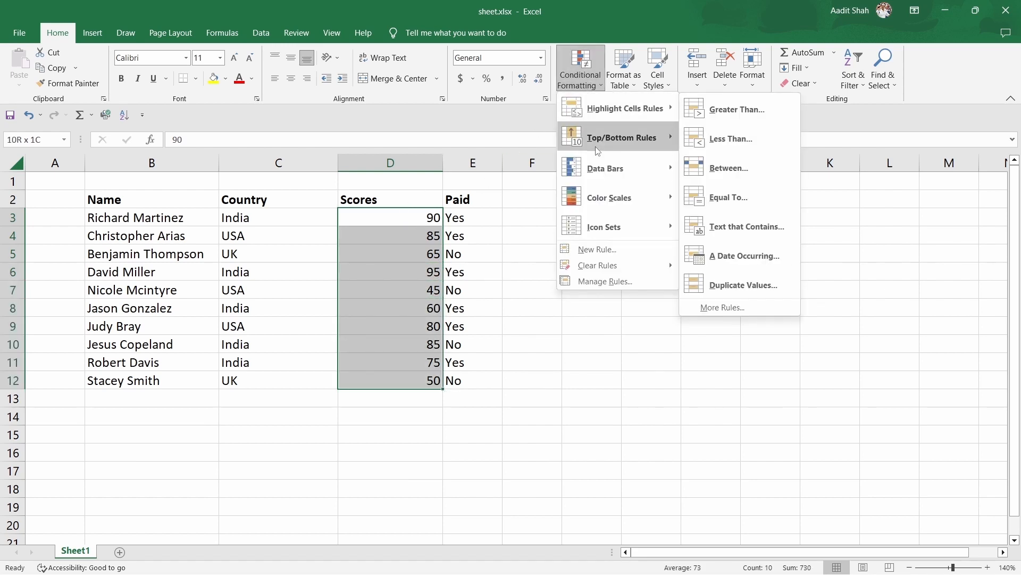
mouse_move(613, 141)
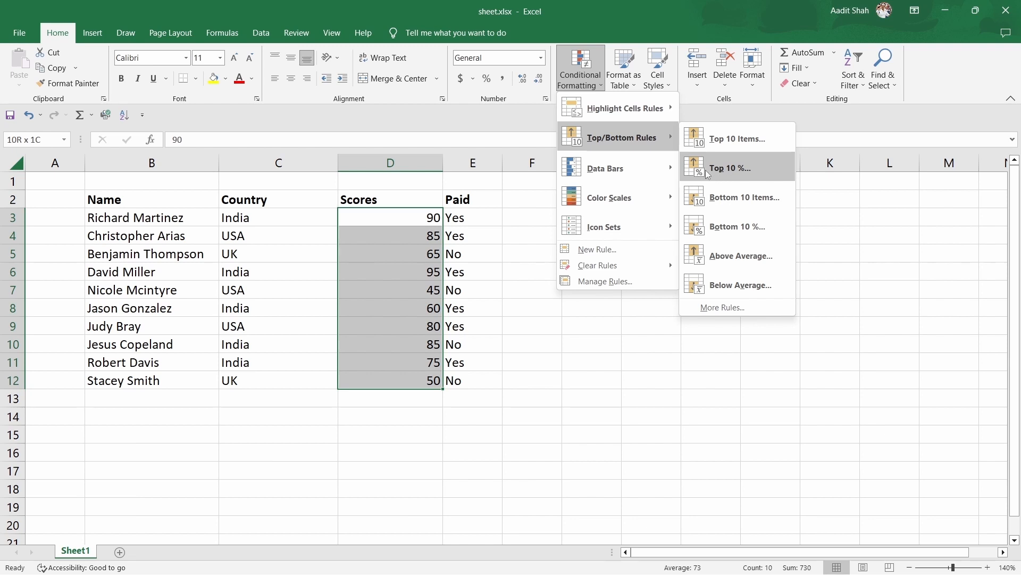
left_click(751, 171)
left_click(551, 283)
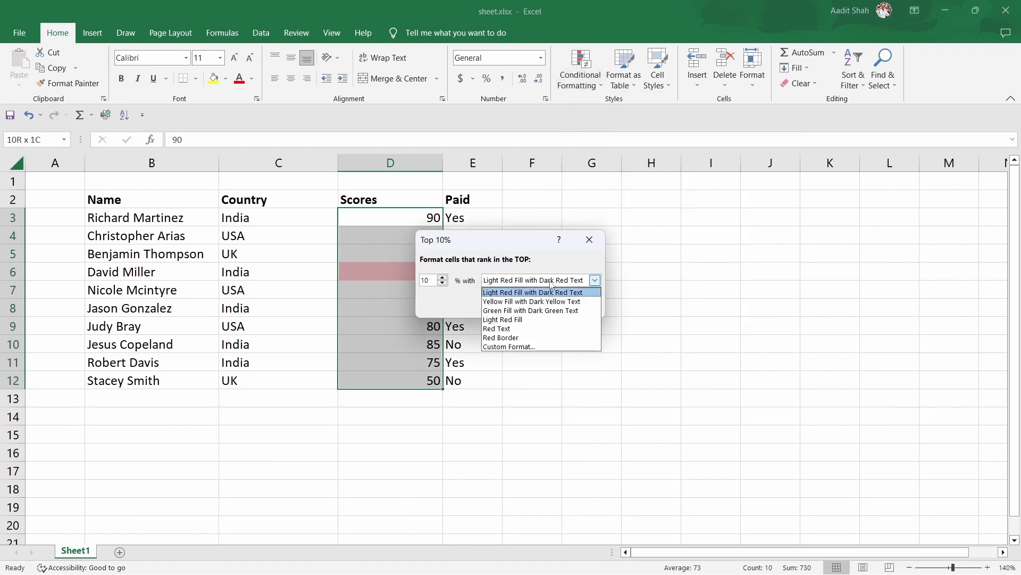
left_click(529, 313)
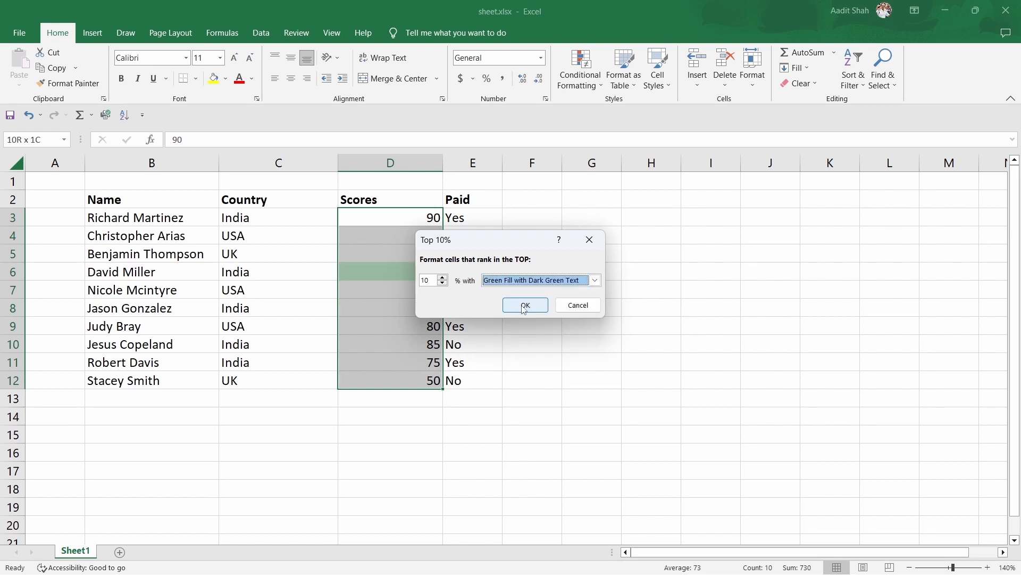
left_click(525, 306)
left_click(525, 309)
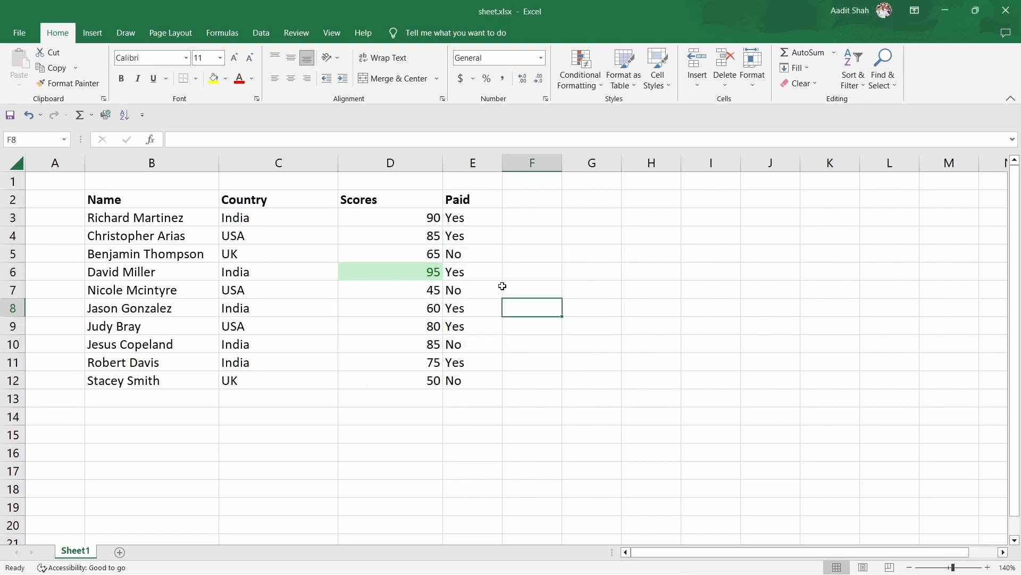
left_click(393, 273)
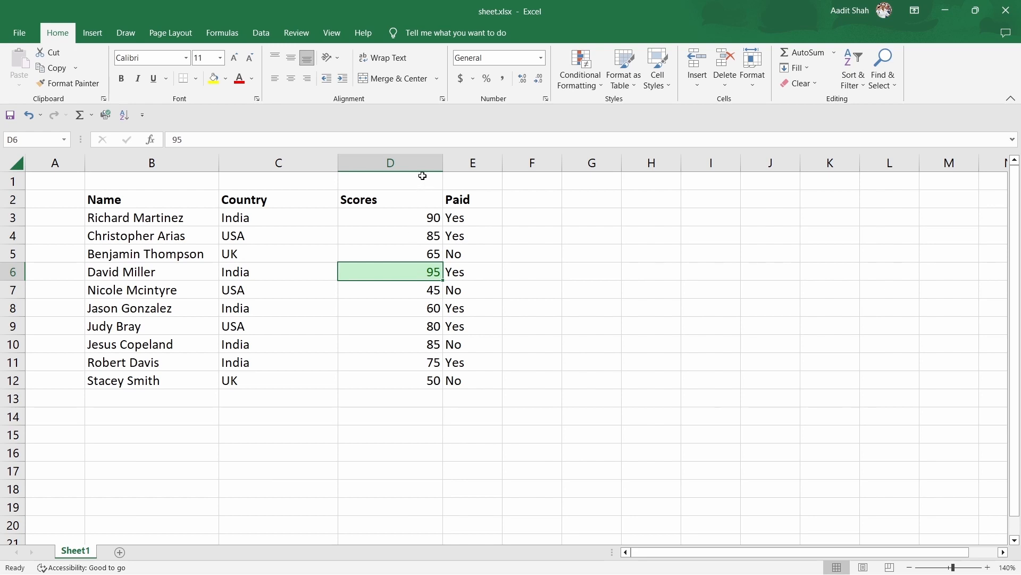
Apply the green-yellow-red color scale to the score cells D3:D12, with green for the highest scores
left_click_drag(420, 218, 425, 381)
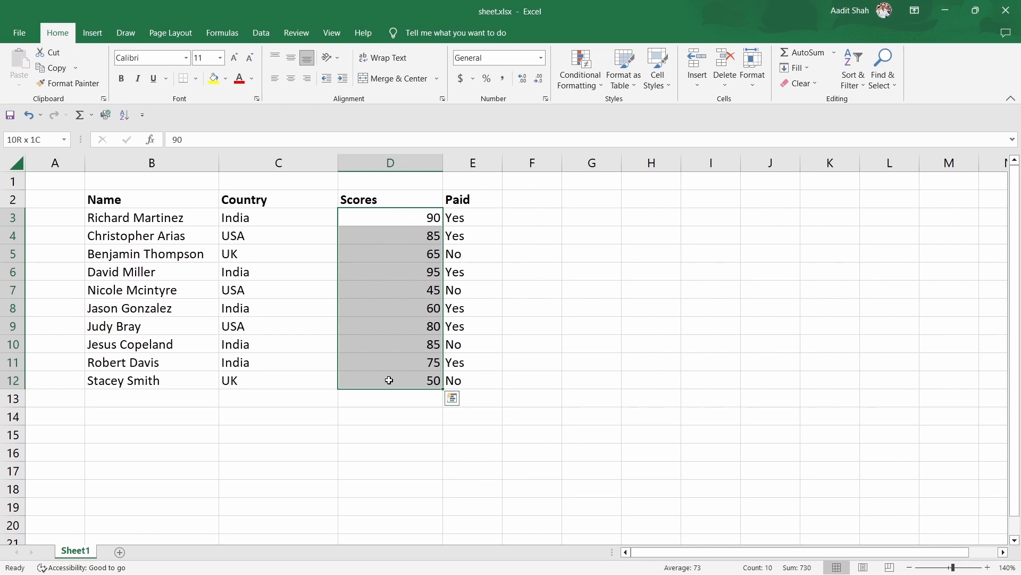
left_click(588, 87)
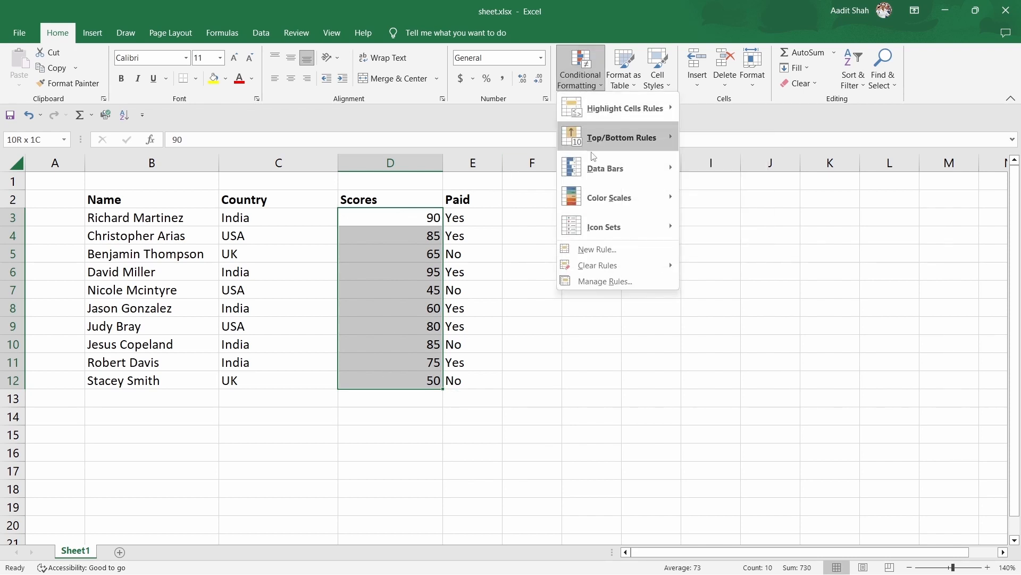
mouse_move(591, 203)
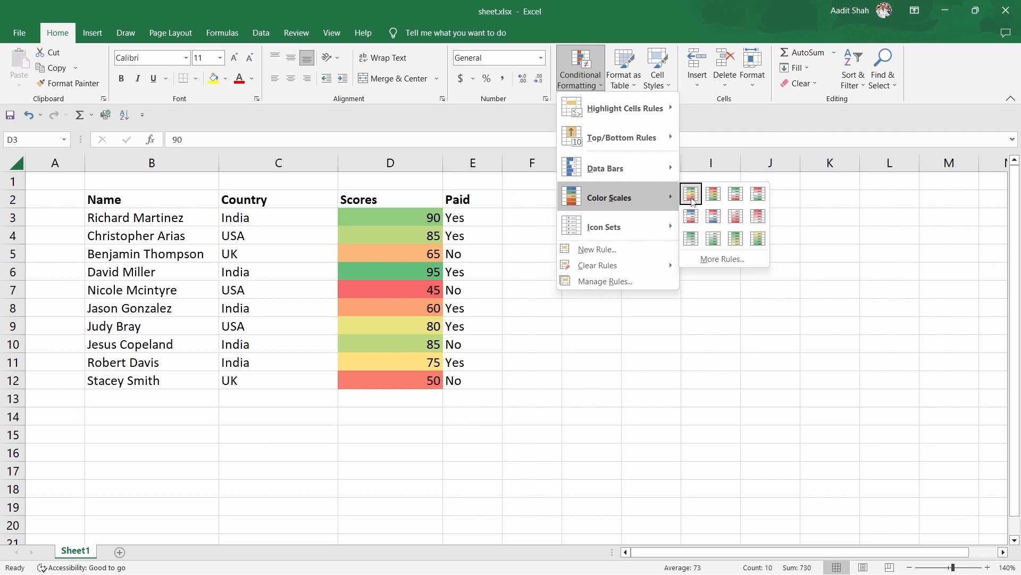
left_click(692, 195)
left_click(548, 465)
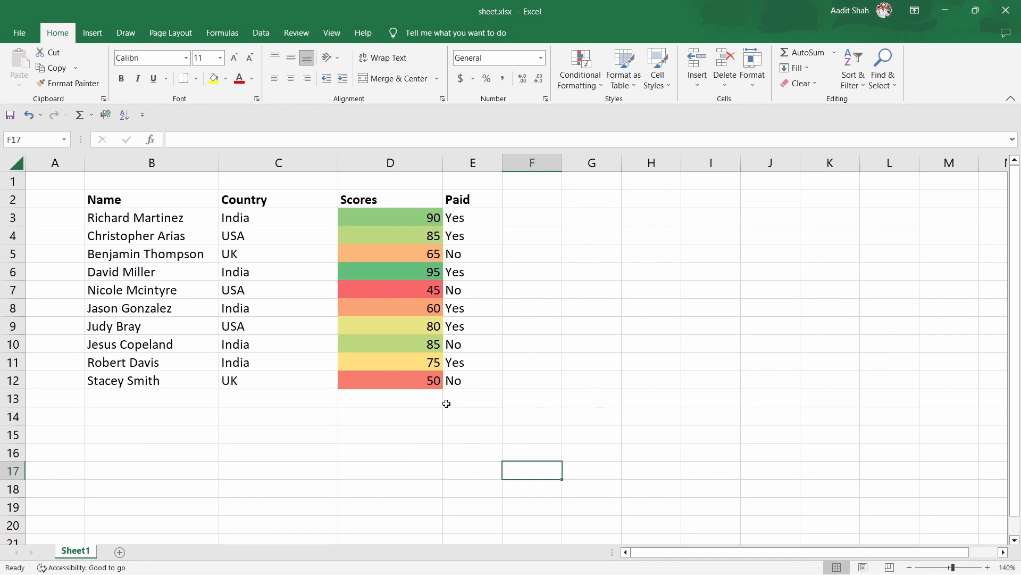
left_click(418, 275)
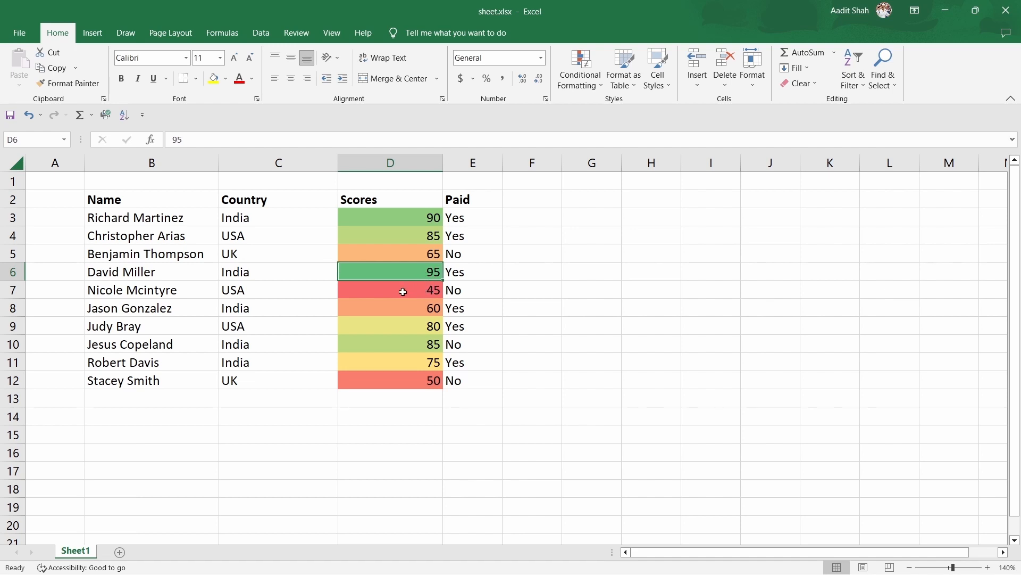
left_click(518, 426)
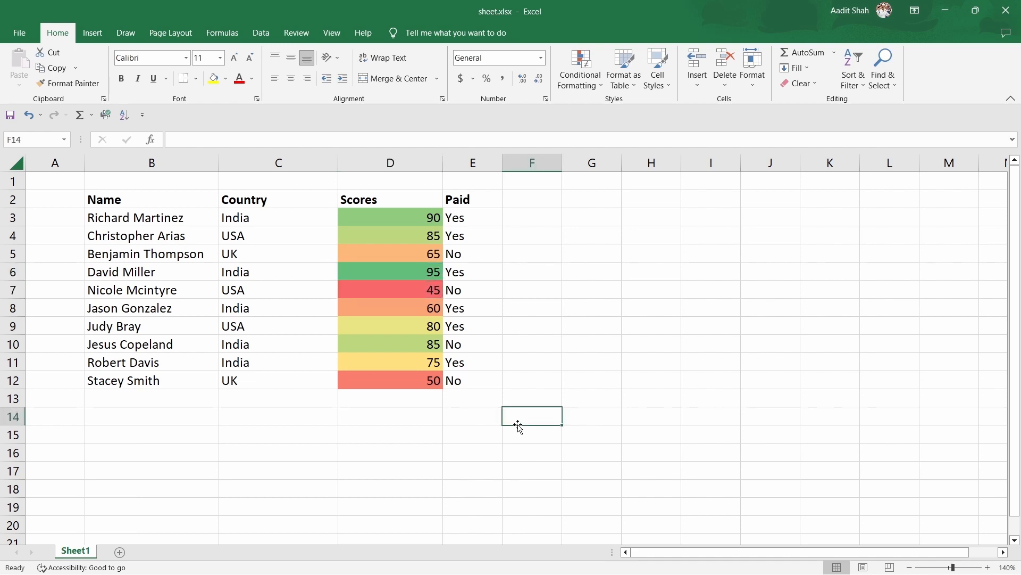